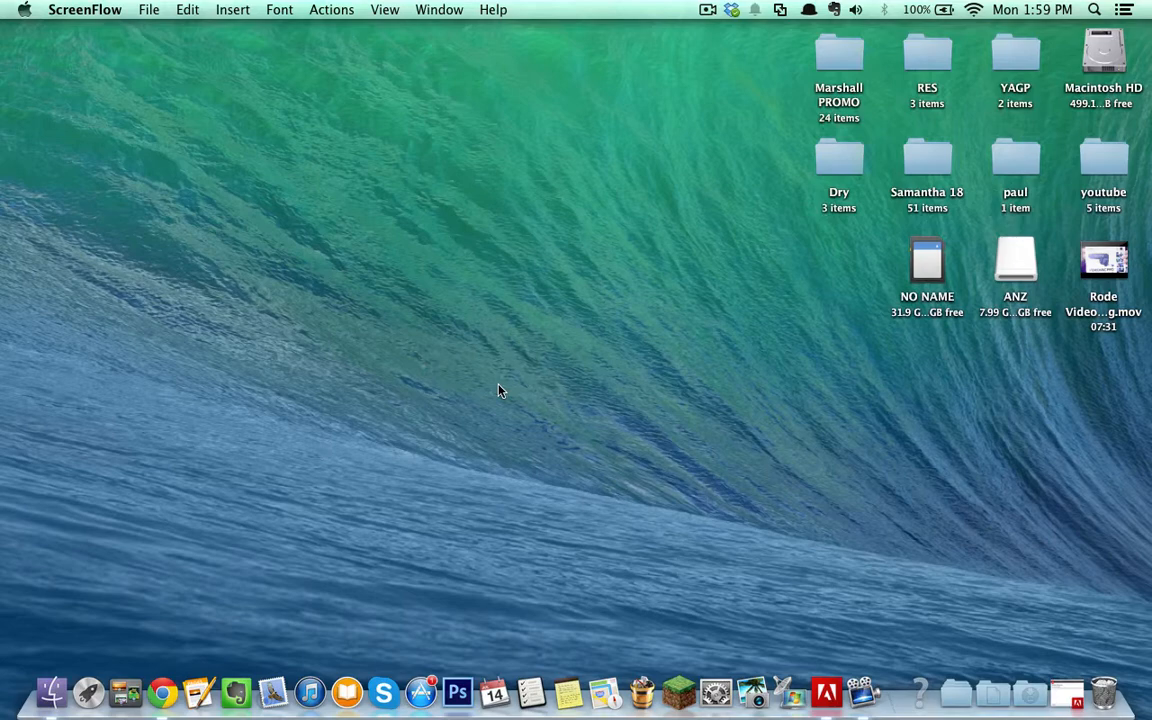
# Switch to Chrome and search the web for "plex media server".
pyautogui.hotkey('ctrl', 'Right')
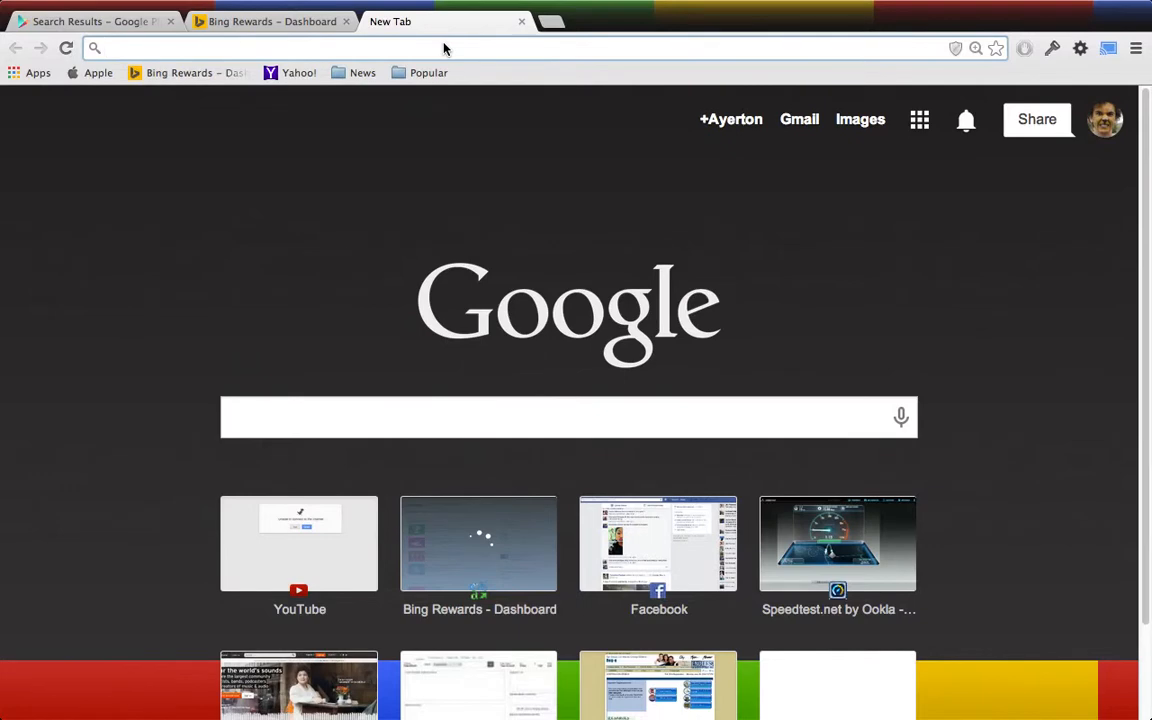
pyautogui.write('plex media')
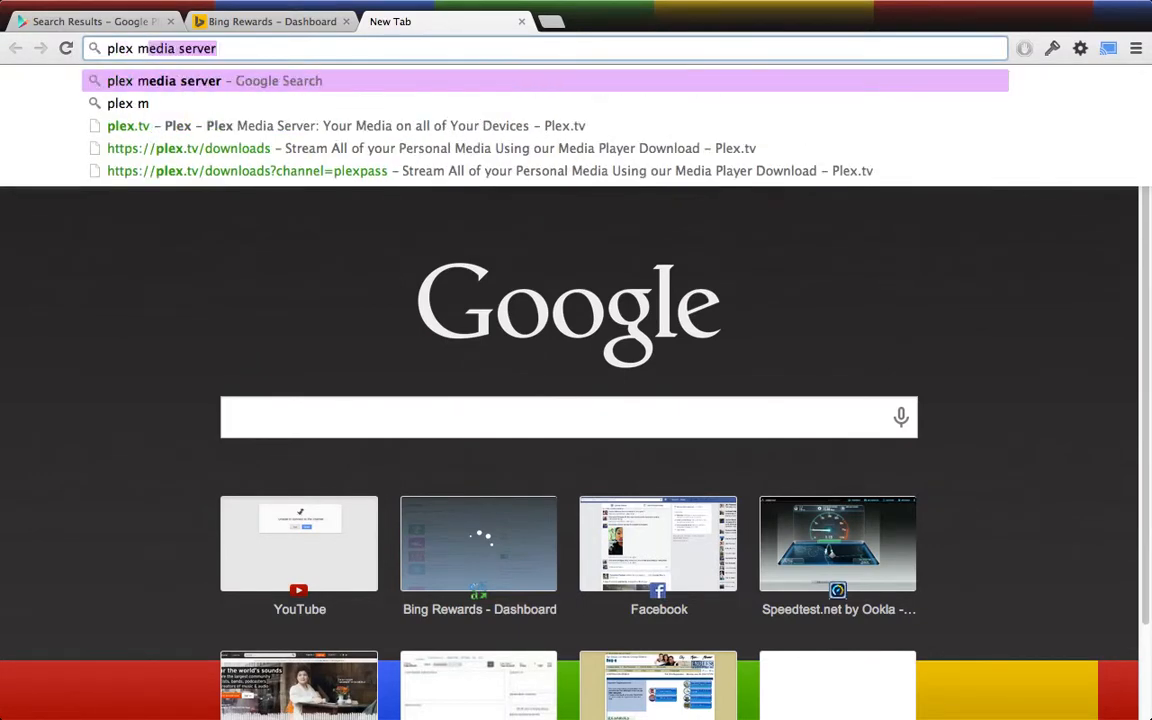
pyautogui.write(' serv')
pyautogui.press('Return')
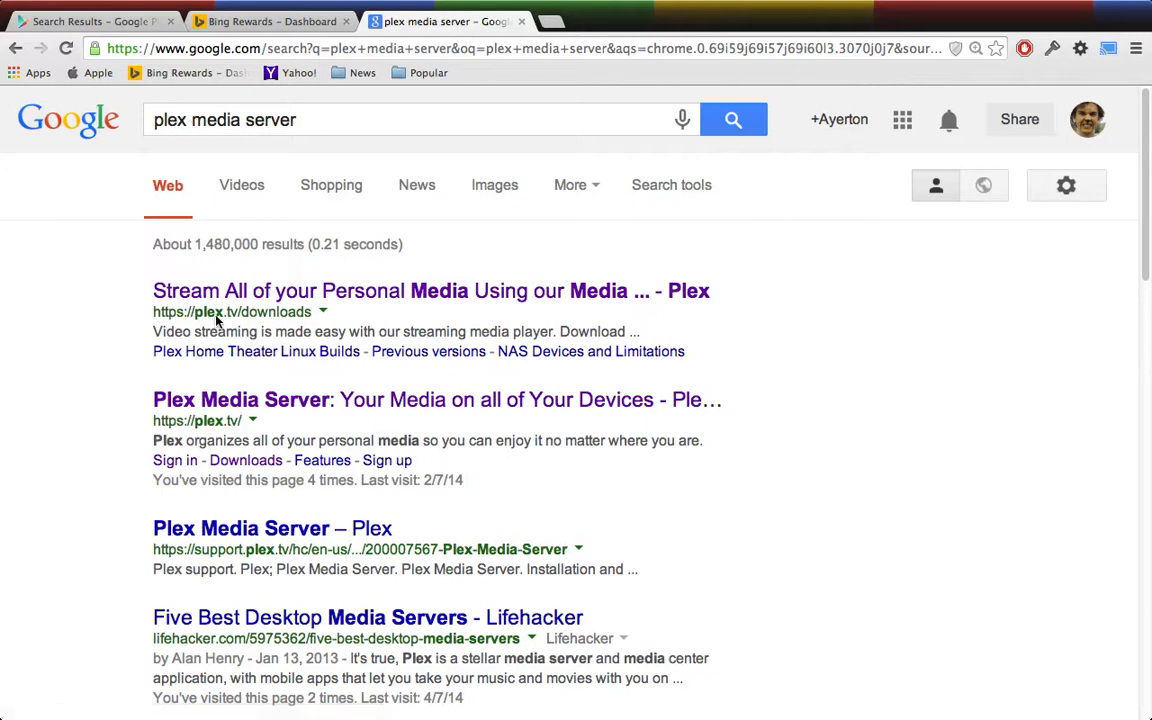
# Open the Plex downloads page from the search results and download Plex Media Server for Mac.
pyautogui.click(303, 298)
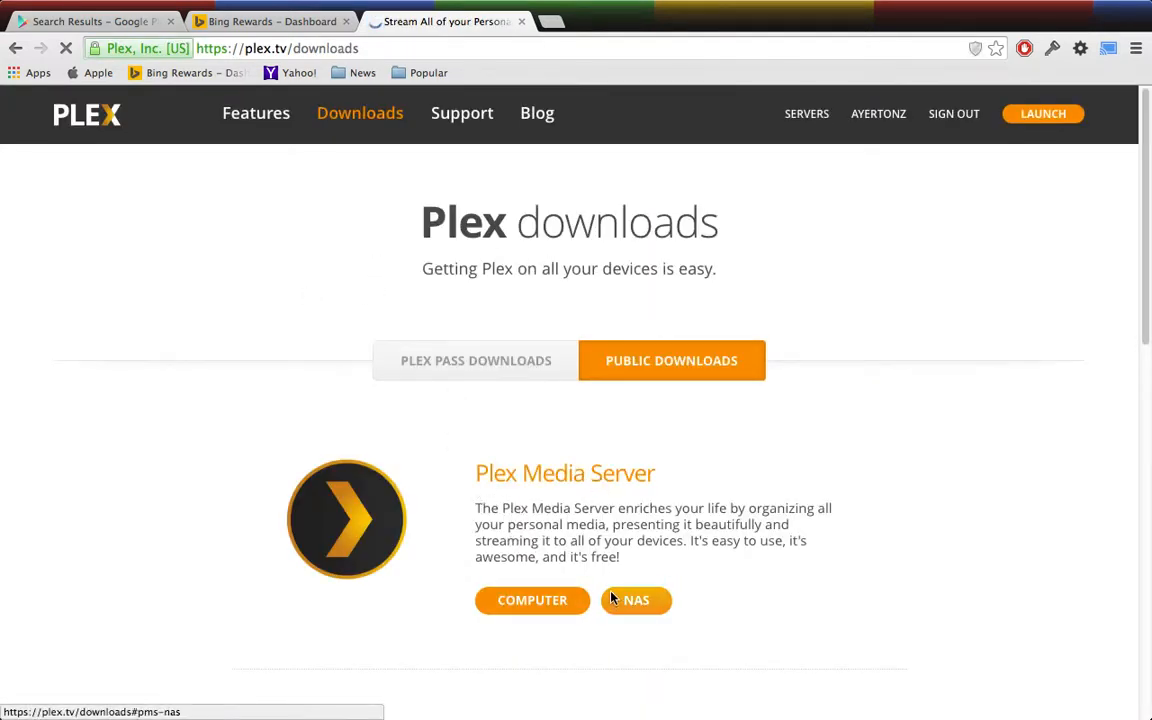
pyautogui.click(537, 606)
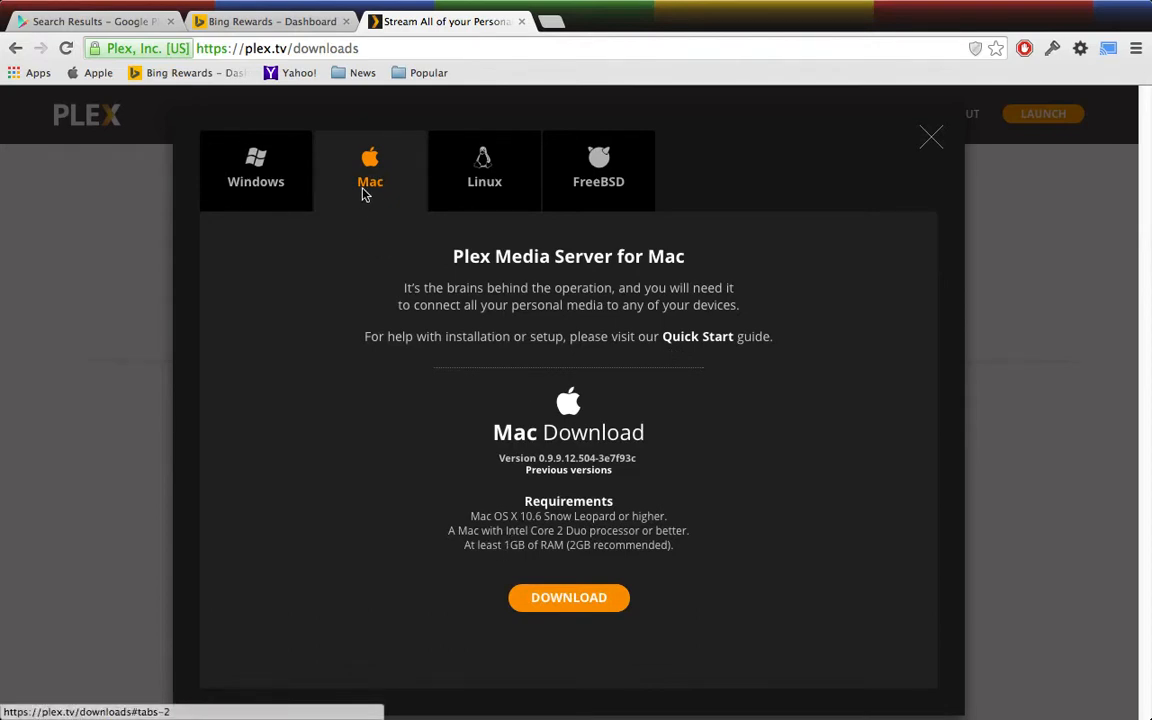
pyautogui.click(572, 601)
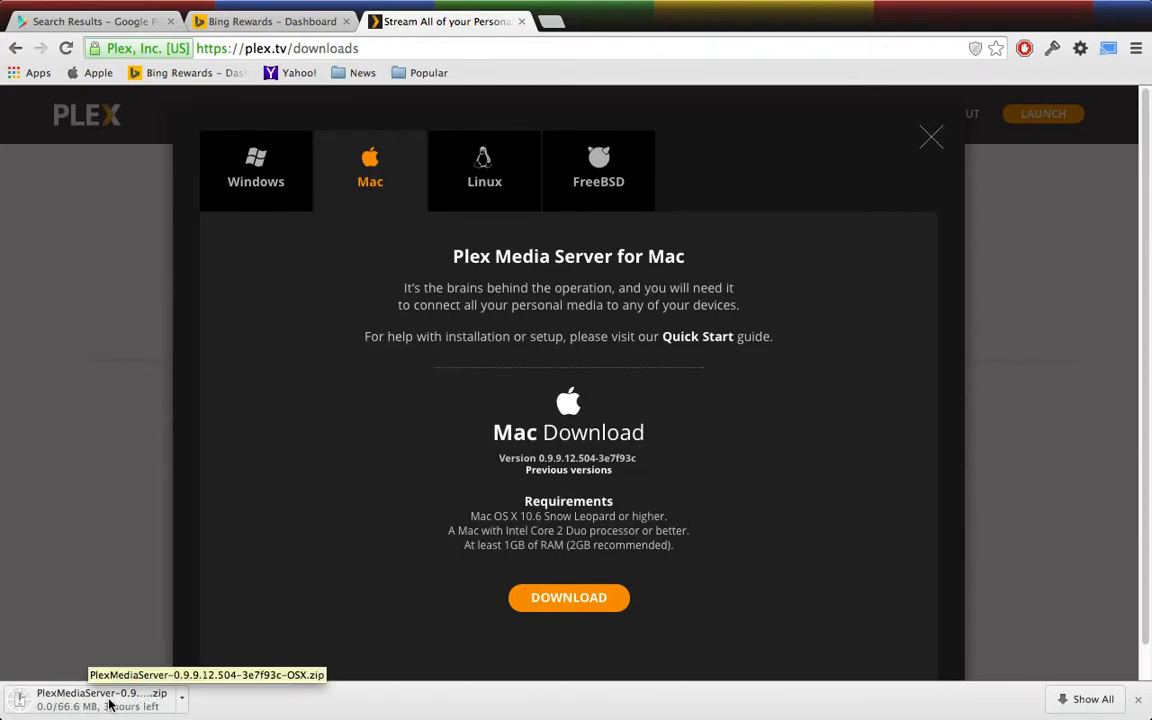
# Switch back to the desktop and launch Plex Media Server from the Server folder in Launchpad.
pyautogui.hotkey('ctrl', 'Left')
pyautogui.press('F4')
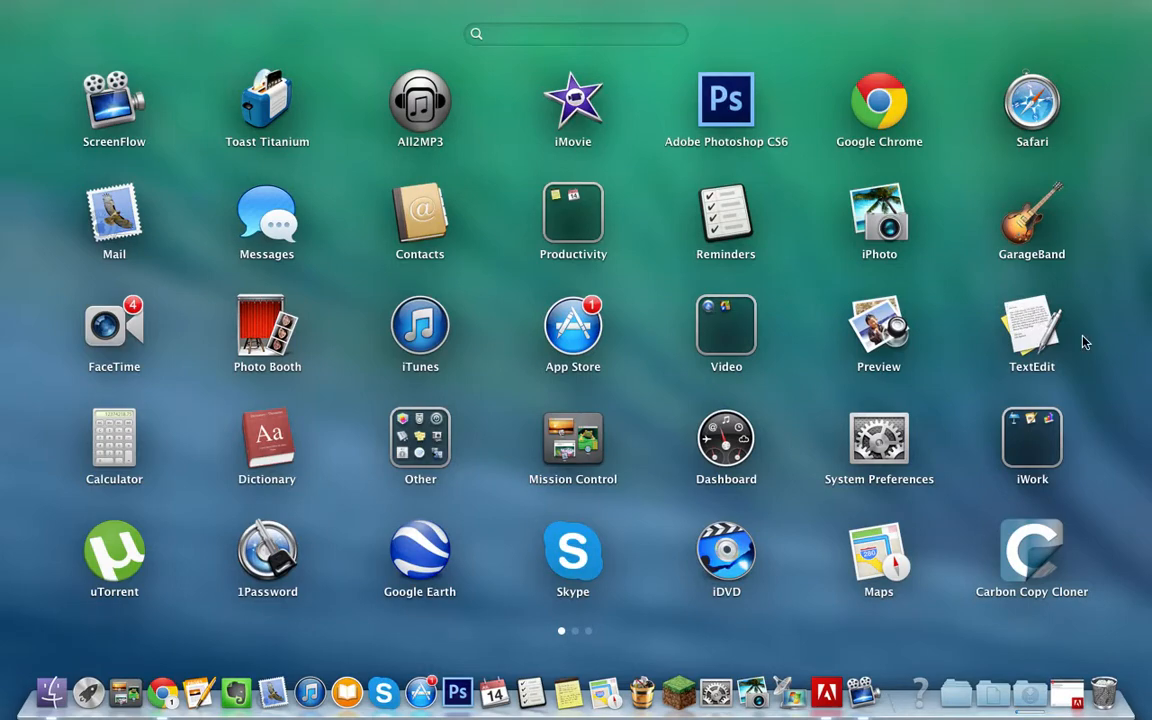
pyautogui.moveTo(978, 309); pyautogui.dragTo(534, 311)
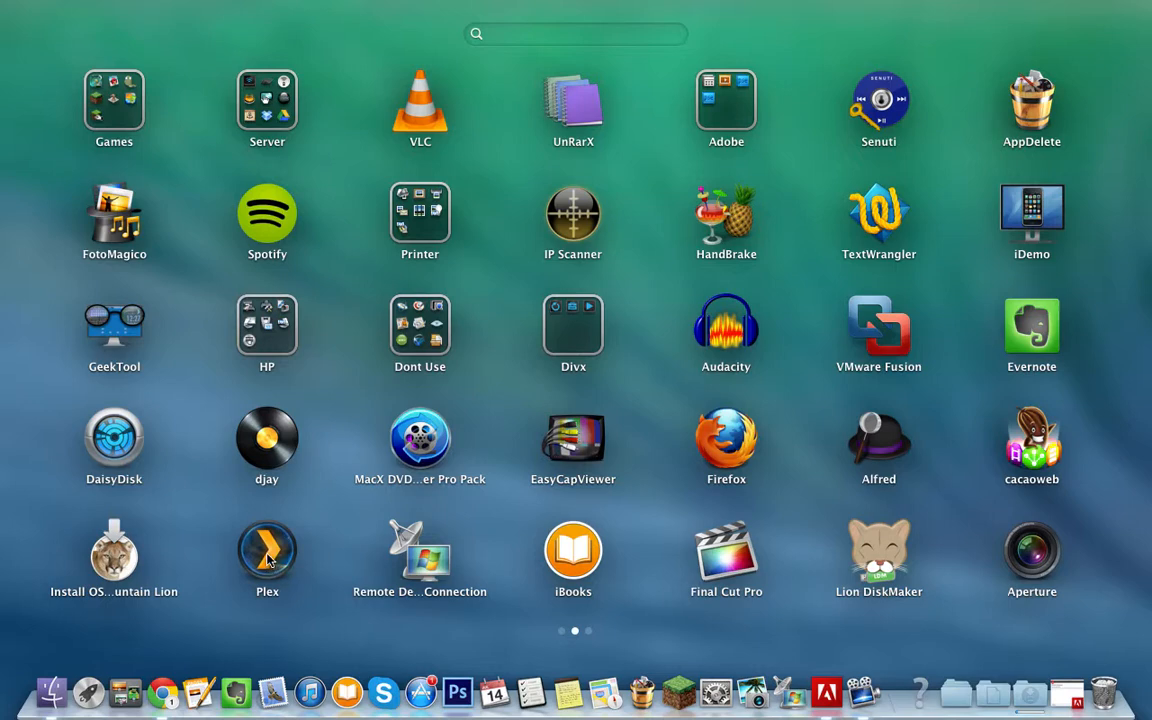
pyautogui.click(248, 106)
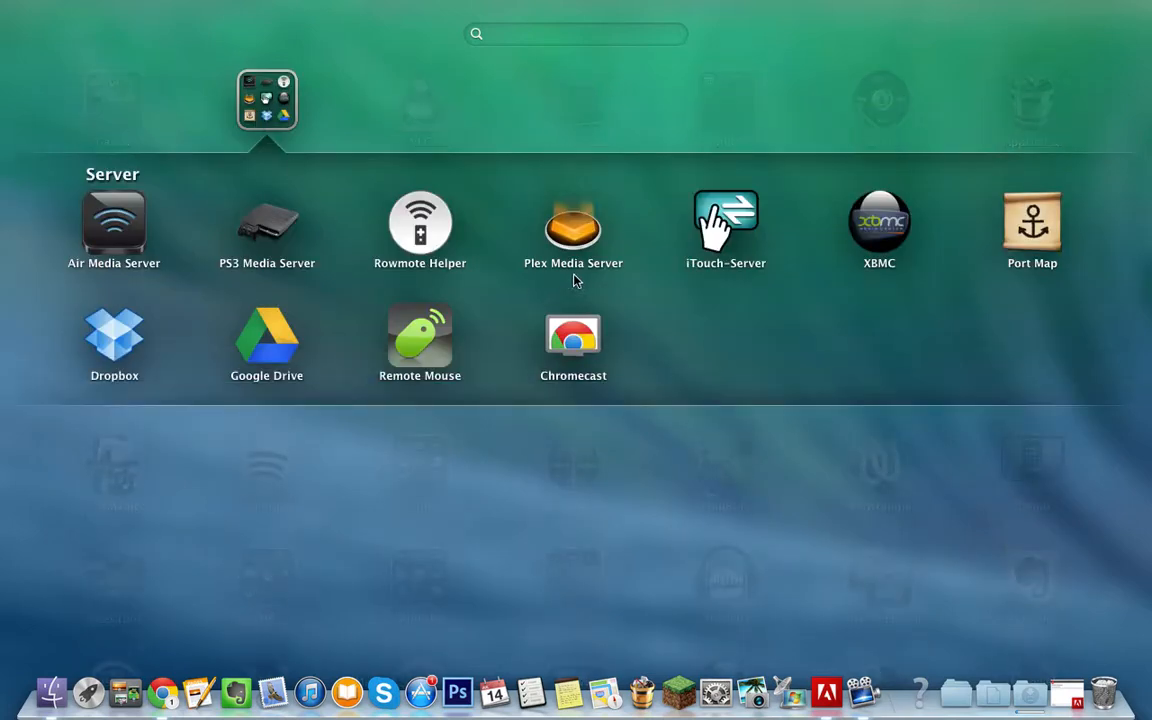
pyautogui.click(355, 476)
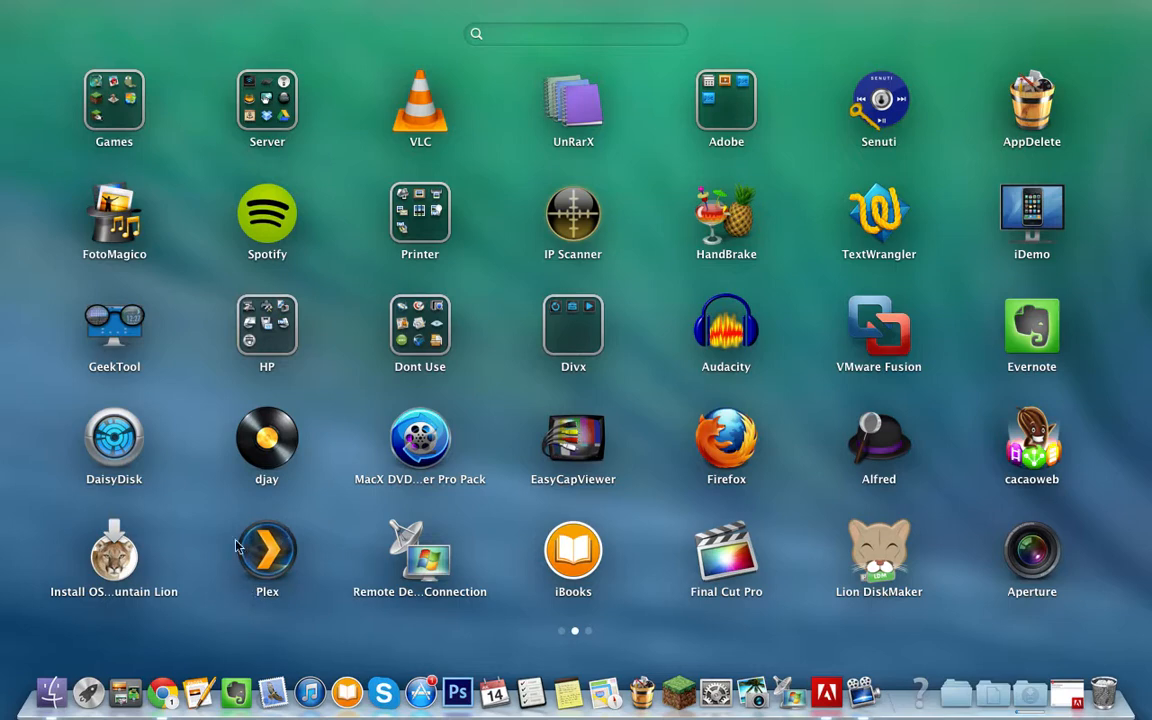
pyautogui.click(252, 112)
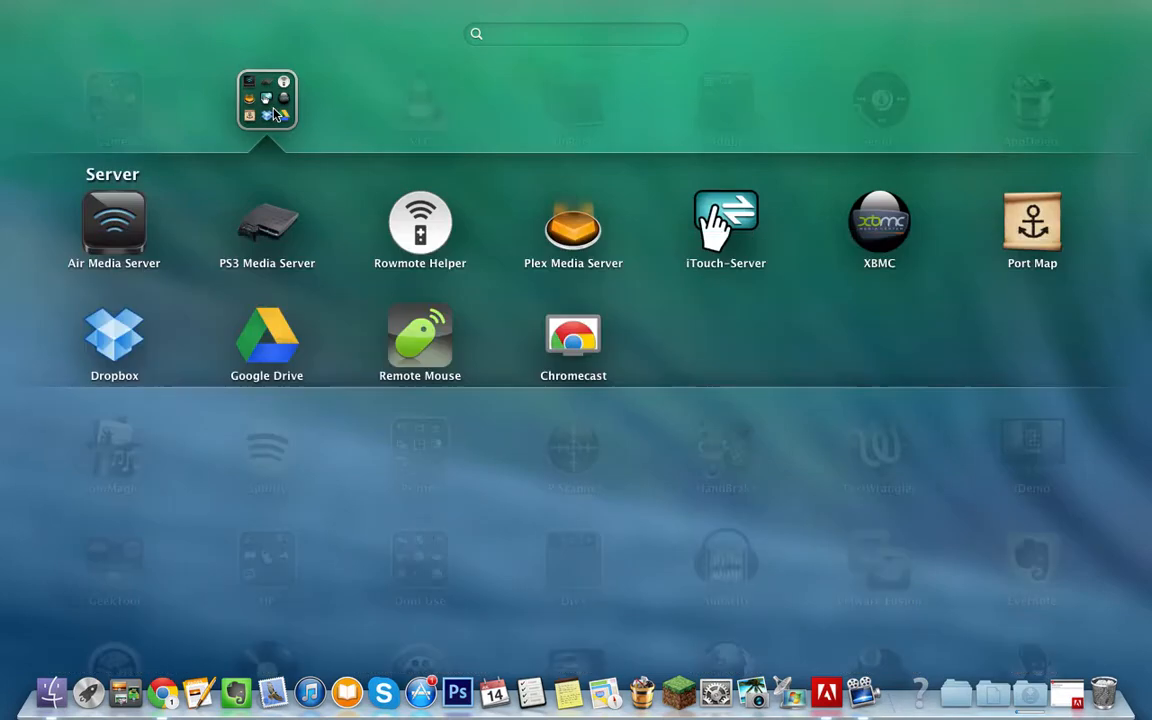
pyautogui.click(550, 245)
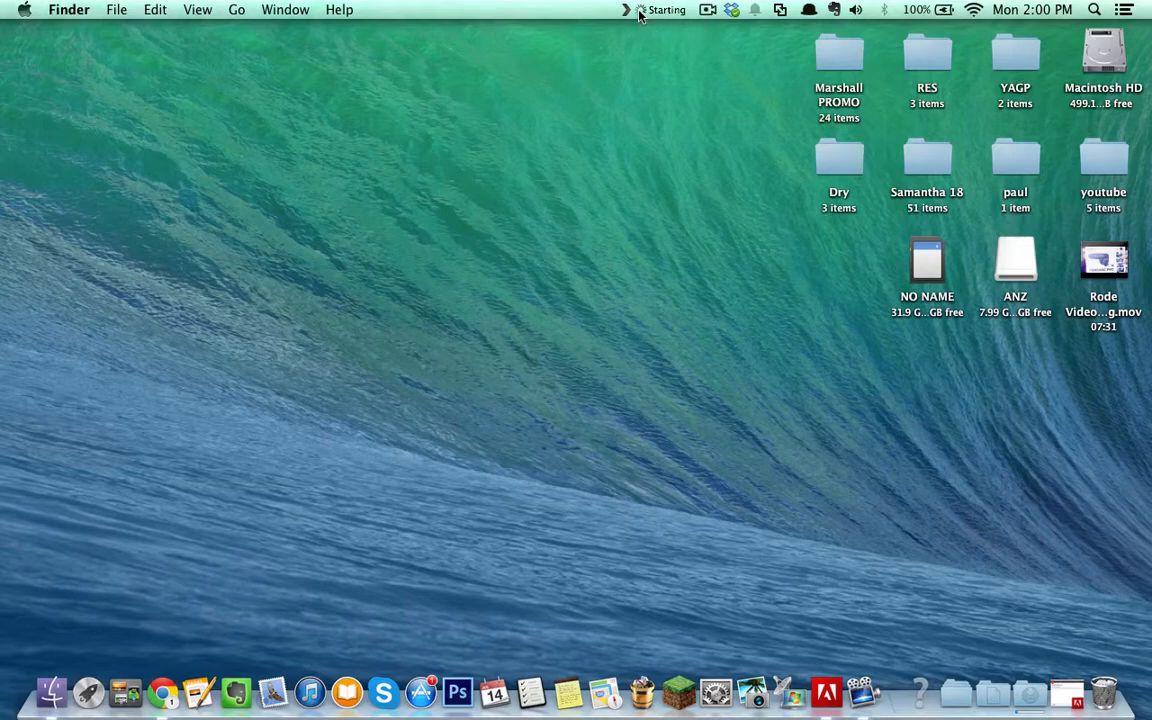
# Postpone the offered Plex Media Server software update by choosing to be reminded later.
pyautogui.click(639, 11)
pyautogui.click(536, 203)
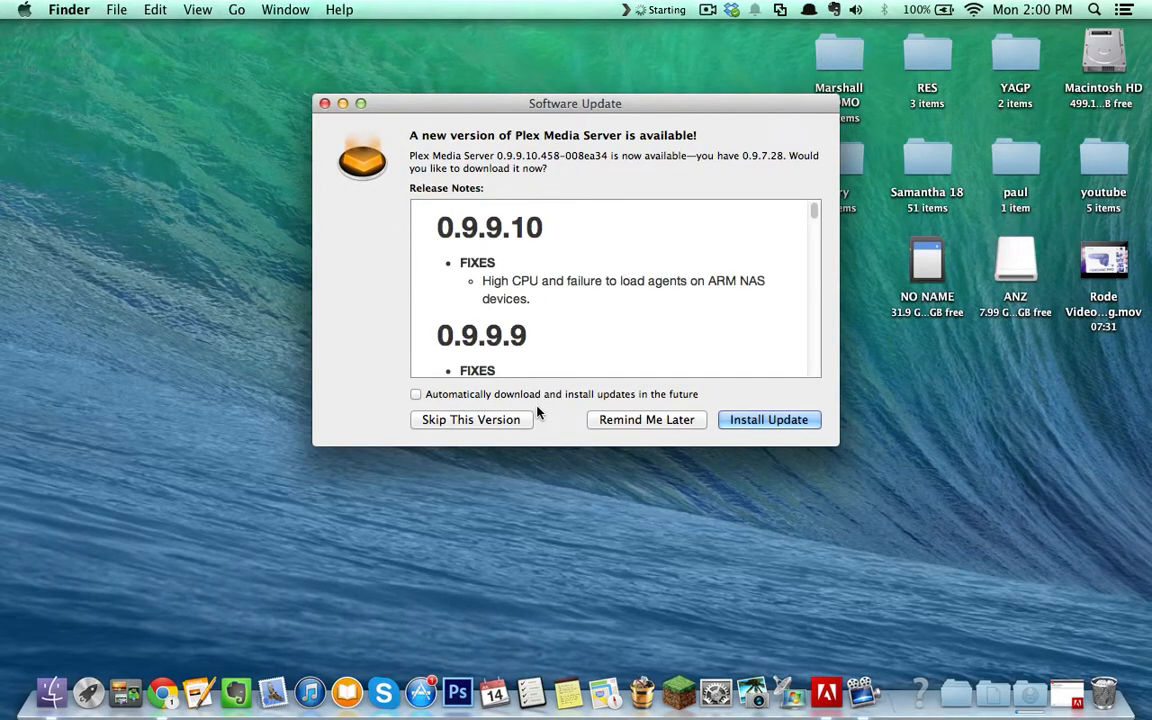
pyautogui.click(631, 421)
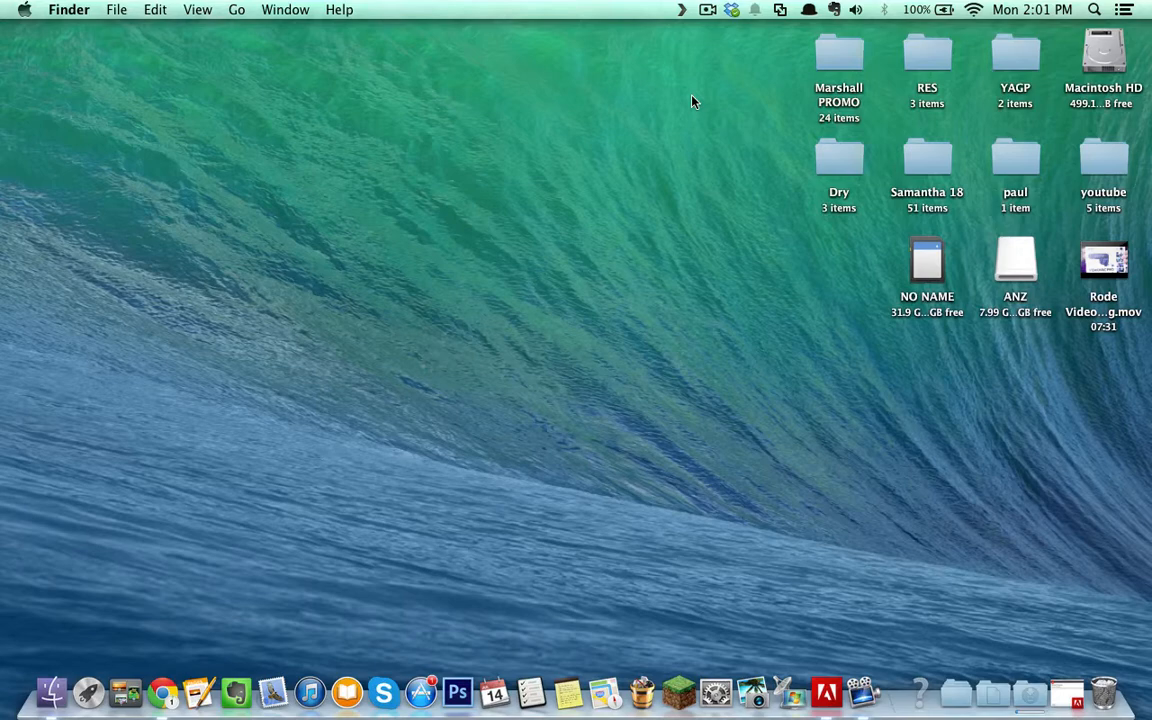
# Open the Media Manager of the running Plex Media Server and point out its local web address.
pyautogui.click(681, 10)
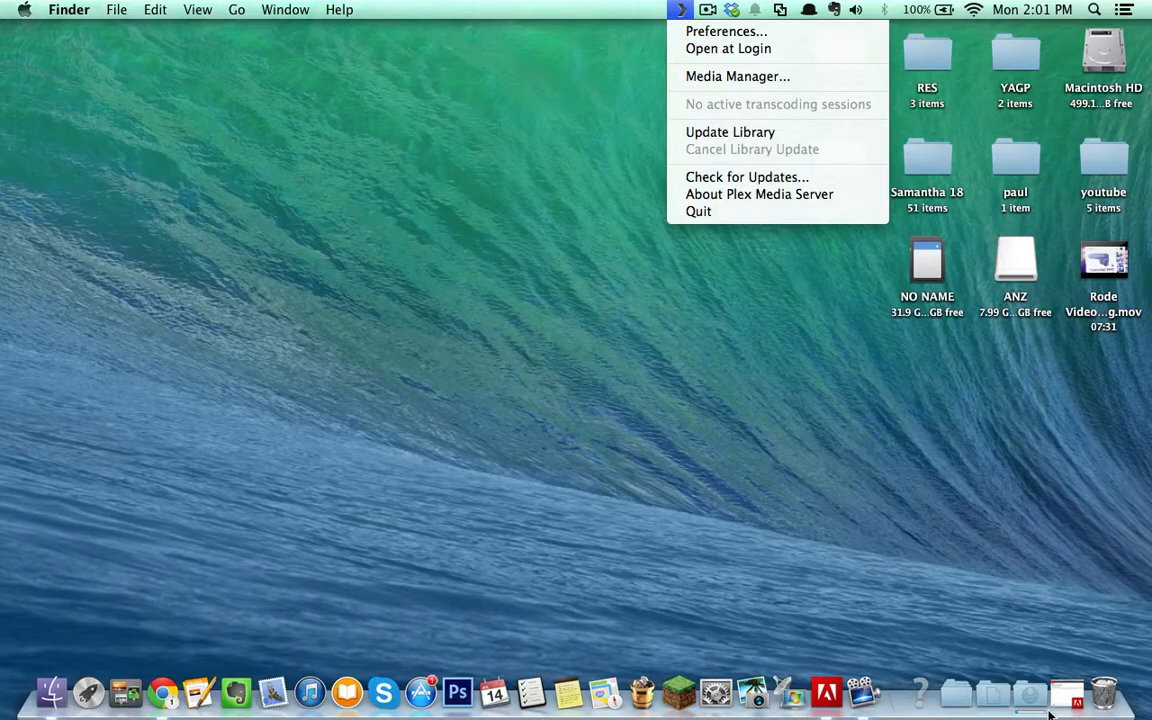
pyautogui.click(747, 77)
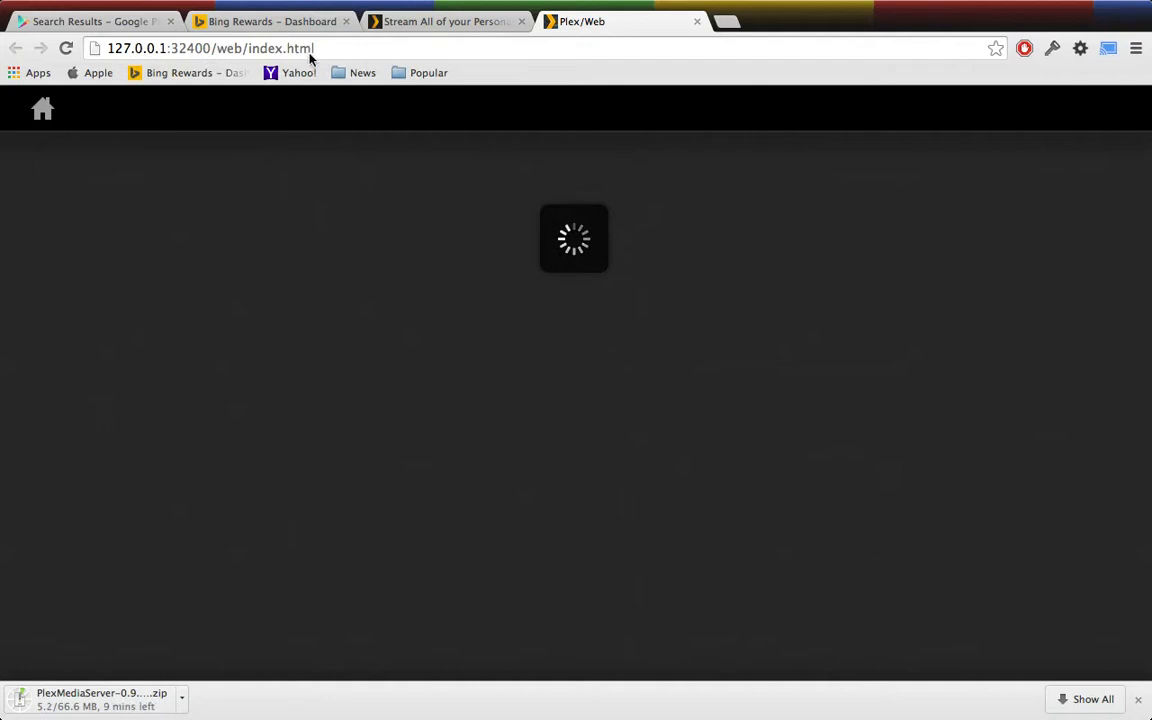
pyautogui.moveTo(316, 55)
pyautogui.mouseDown()
pyautogui.moveTo(90, 49)
pyautogui.moveTo(320, 50)
pyautogui.mouseUp()
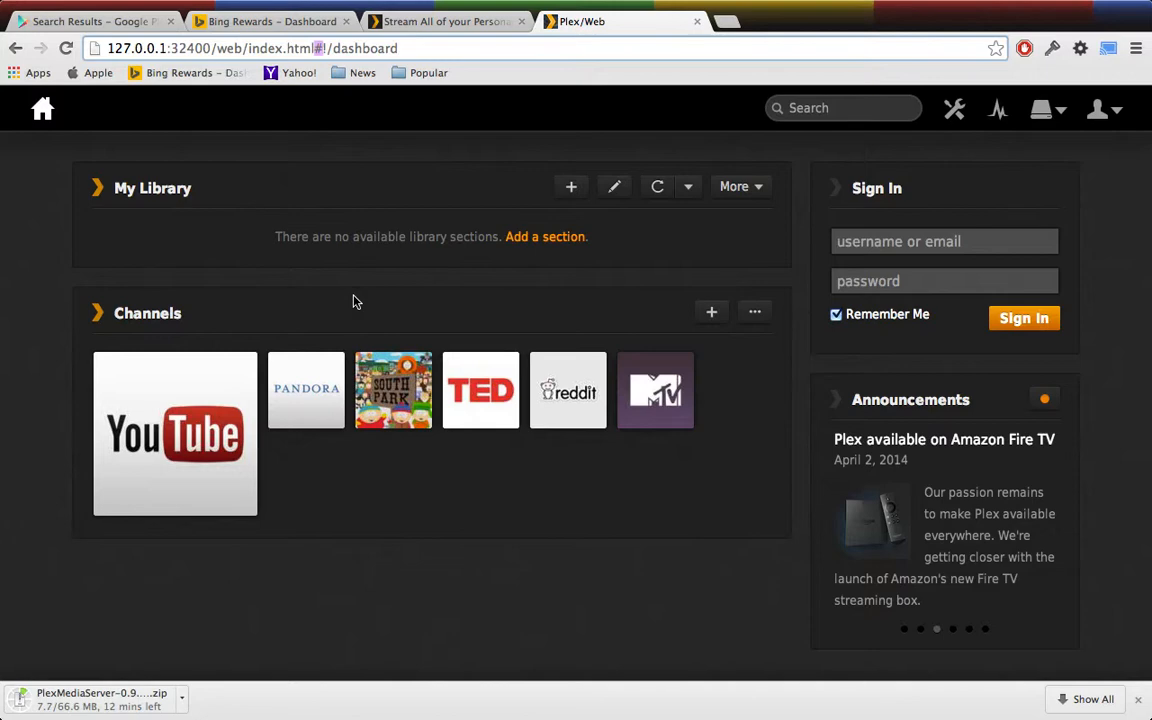
# Start adding a Movies section to My Library on the second media server listed.
pyautogui.click(571, 187)
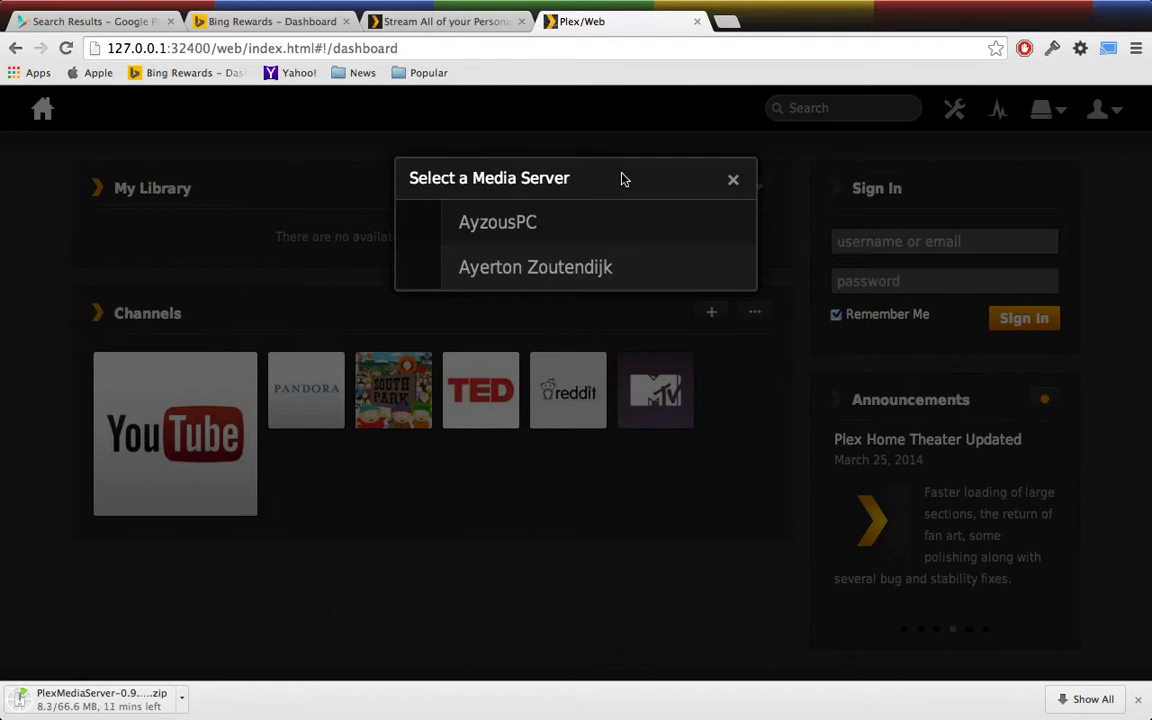
pyautogui.click(525, 268)
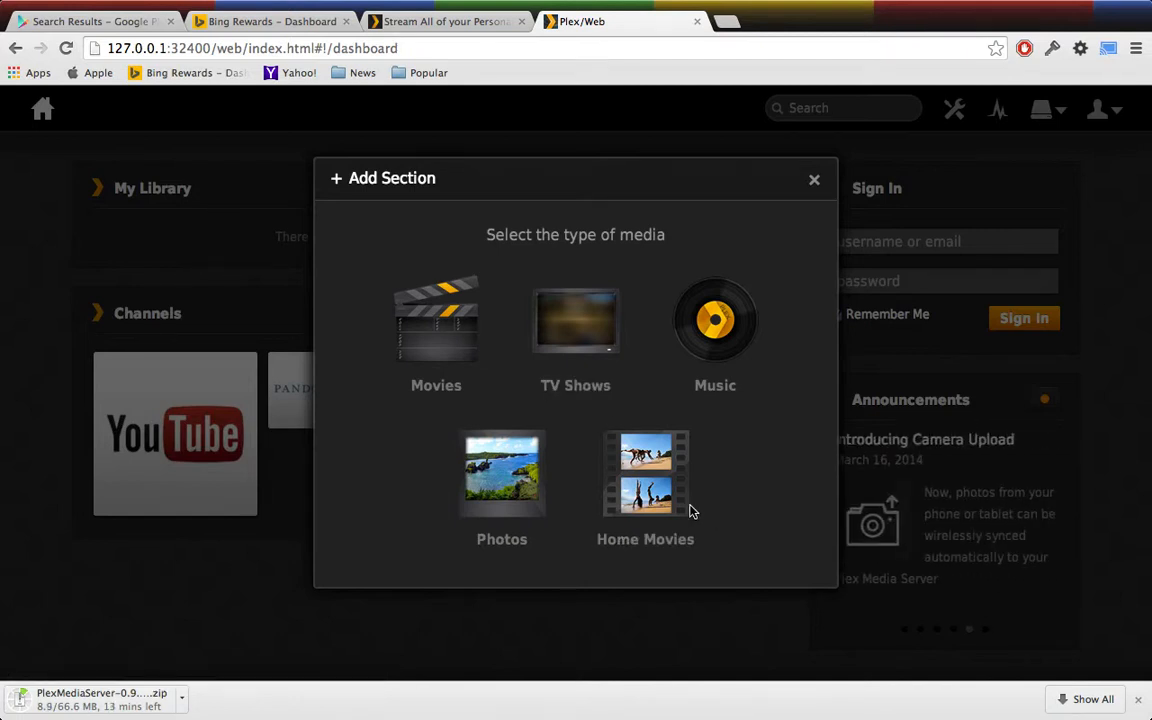
pyautogui.click(432, 342)
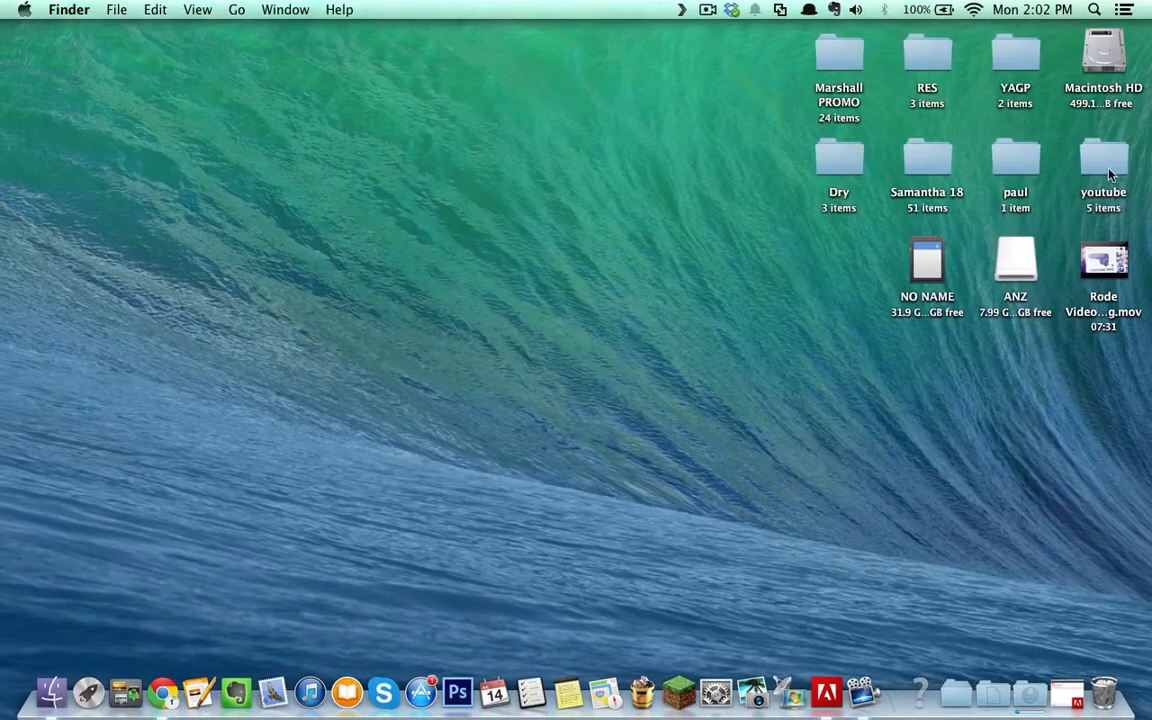
# Switch to Remote Desktop Connection, connect to the saved remote computer and fit its desktop to the window.
pyautogui.click(805, 680)
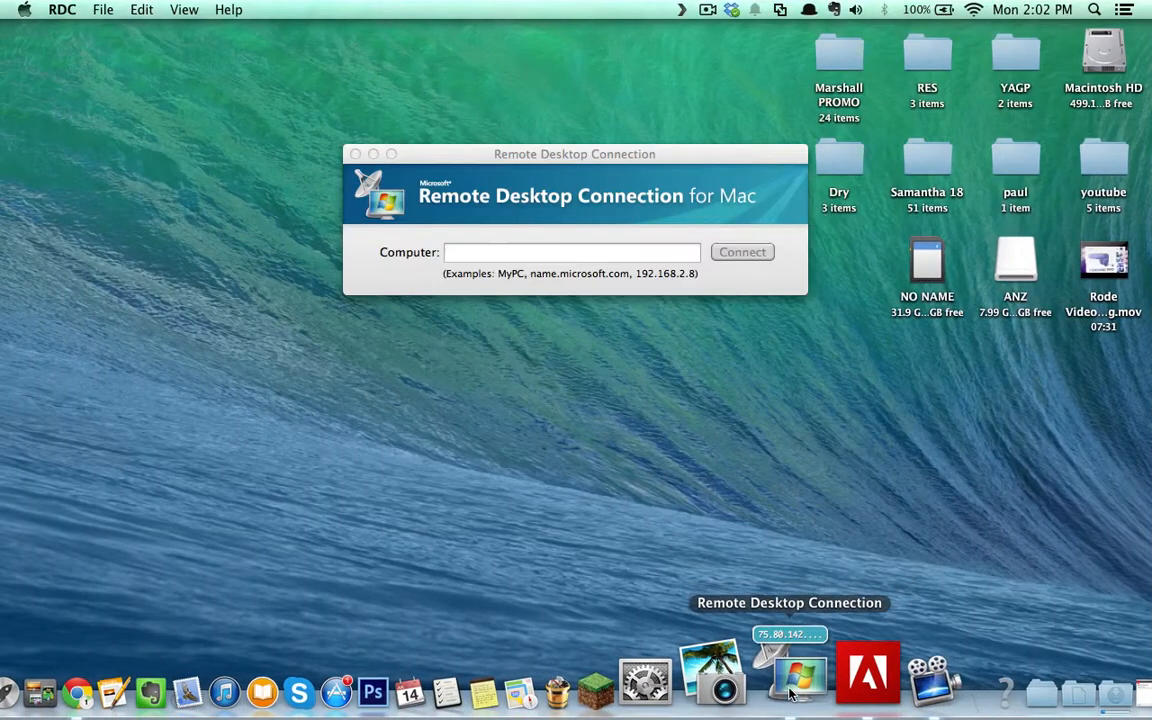
pyautogui.press('Return')
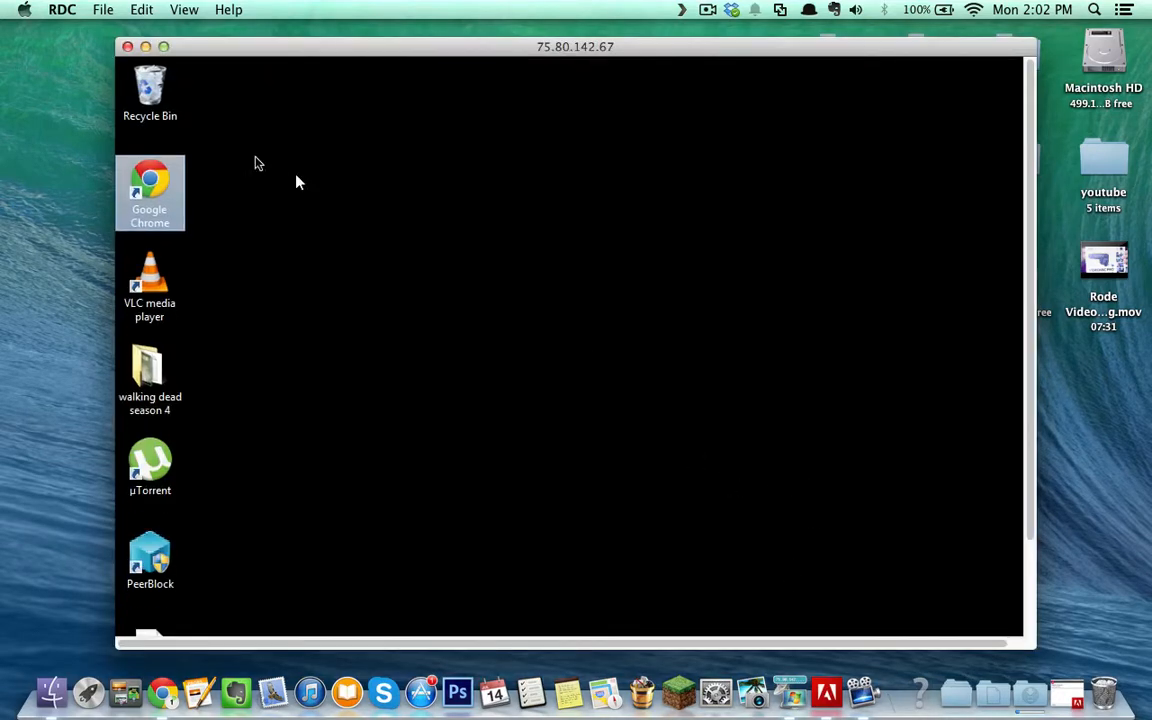
pyautogui.click(189, 9)
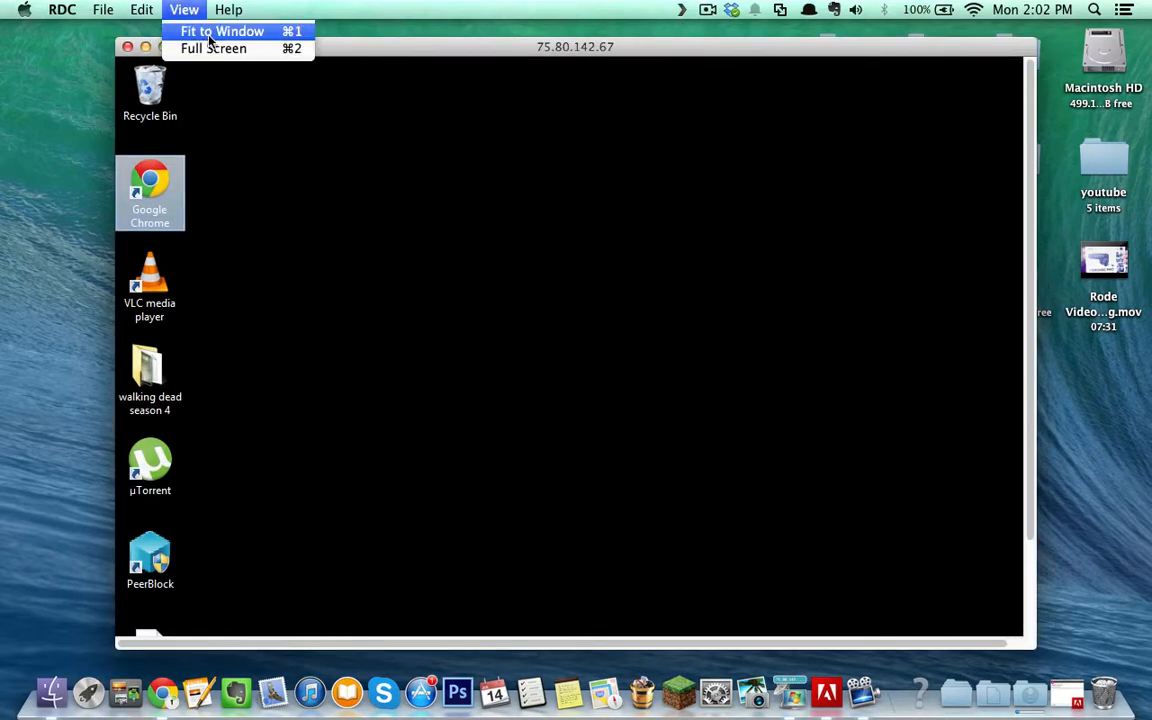
pyautogui.click(210, 33)
# Examine how the Movies folder on the remote computer's Plex Media (A:) drive is organized and close its window.
pyautogui.click(172, 636)
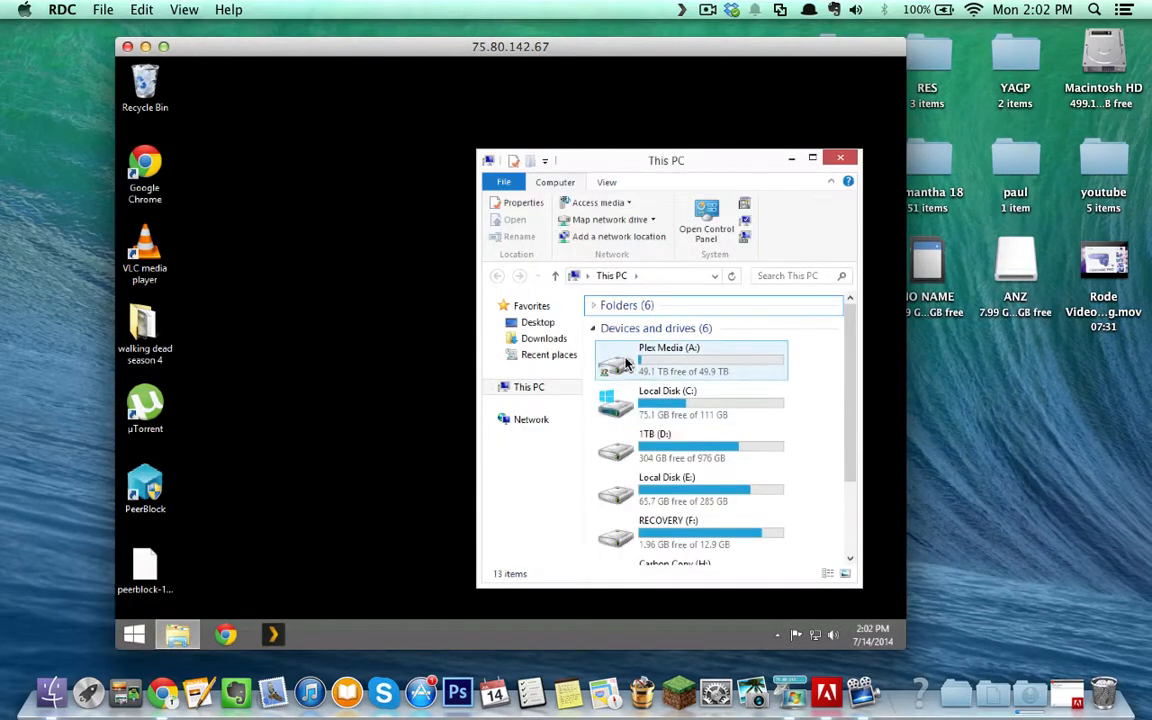
pyautogui.doubleClick(626, 362)
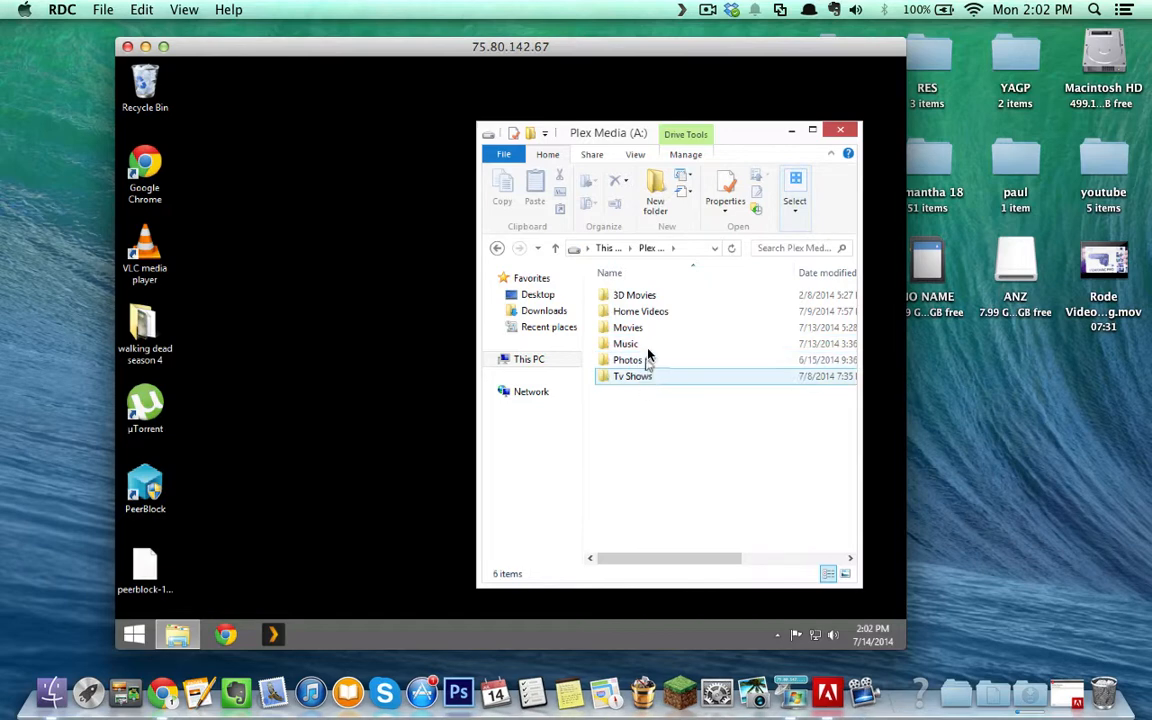
pyautogui.click(648, 330)
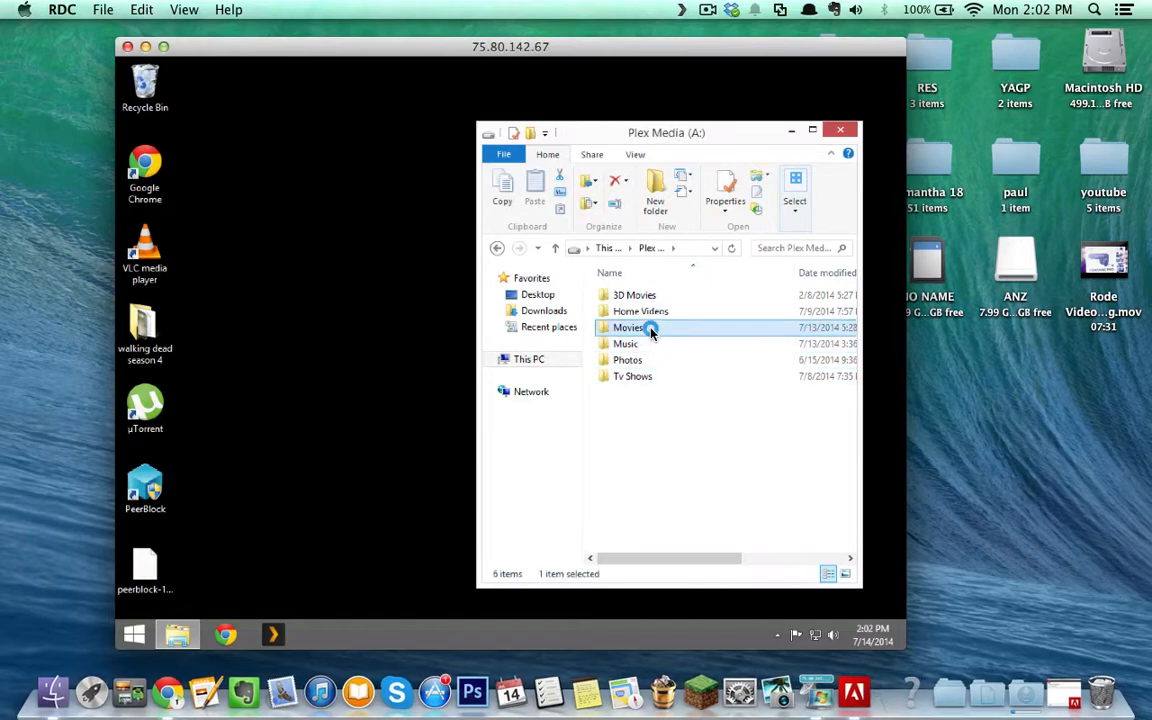
pyautogui.doubleClick(630, 328)
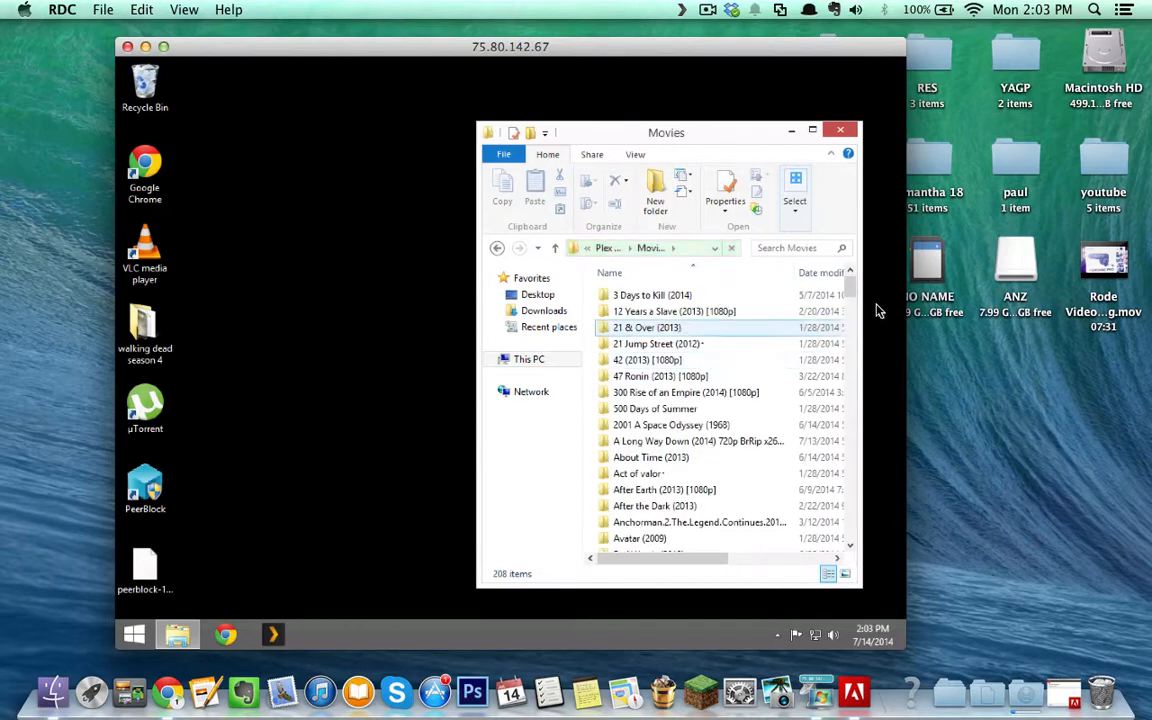
pyautogui.moveTo(849, 285)
pyautogui.mouseDown()
pyautogui.moveTo(842, 557)
pyautogui.moveTo(849, 262)
pyautogui.mouseUp()
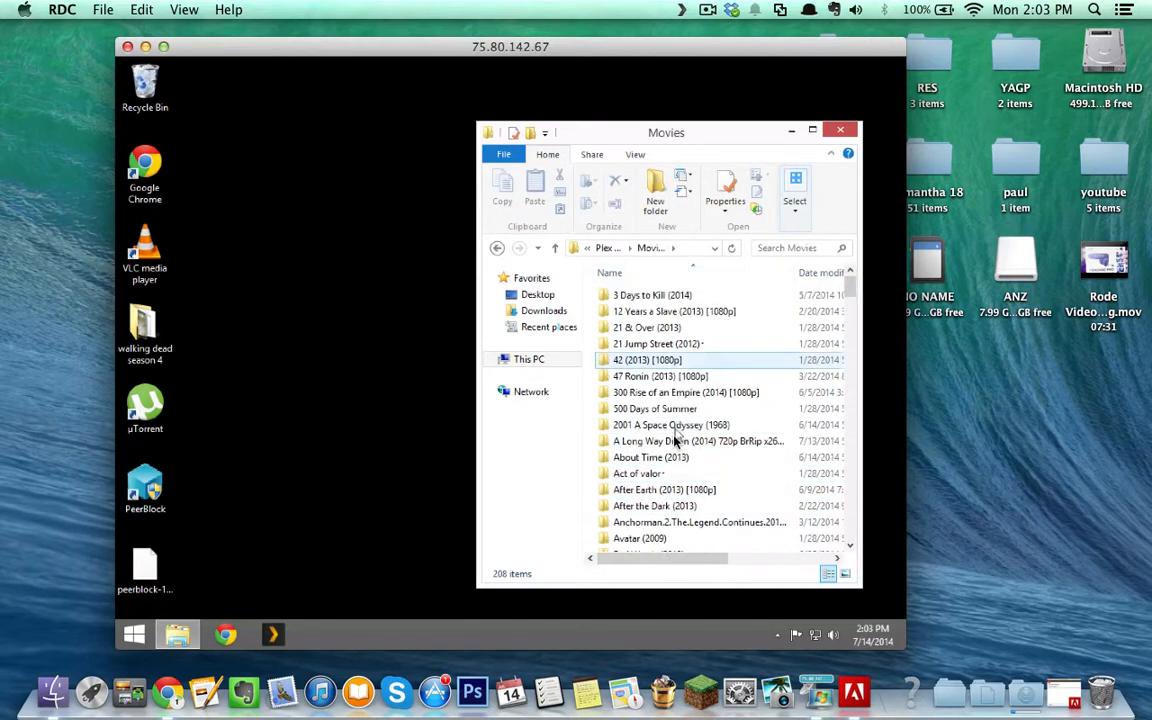
pyautogui.click(843, 129)
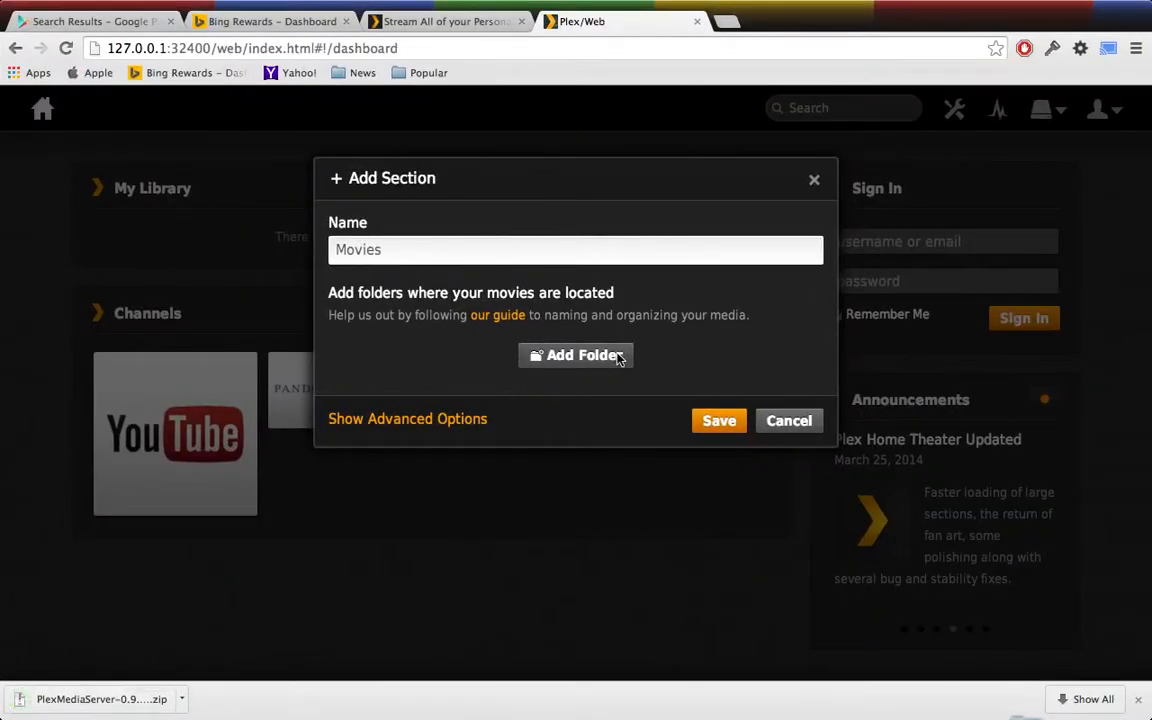
pyautogui.click(596, 357)
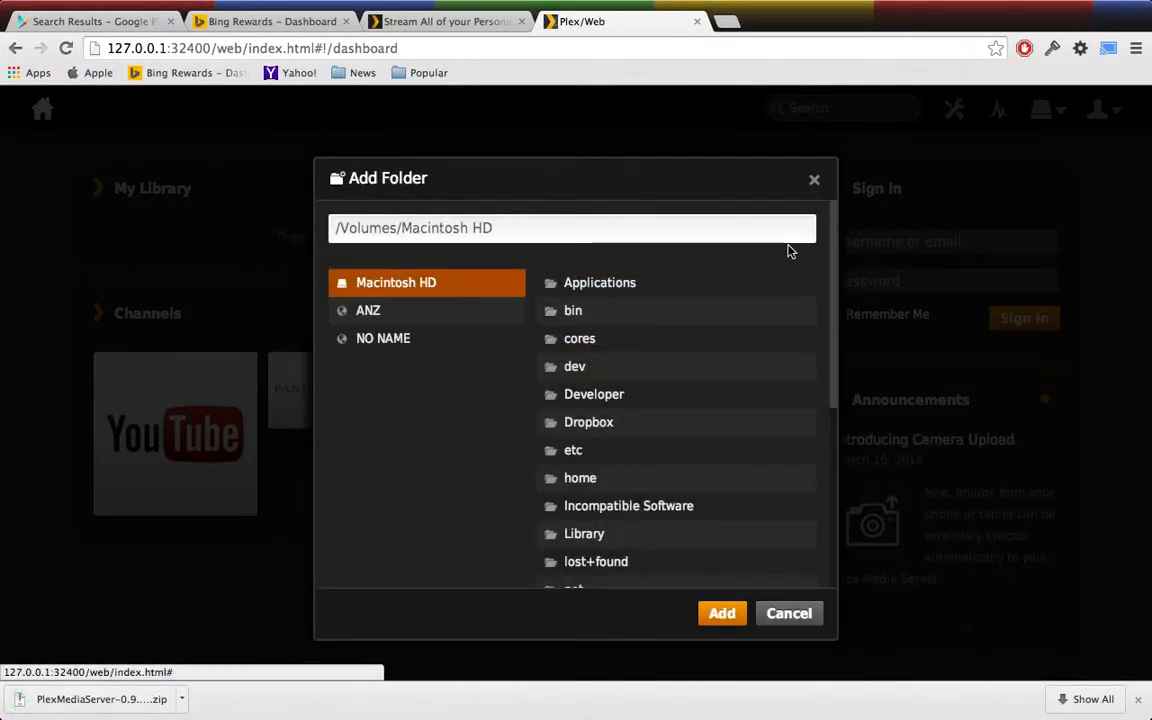
pyautogui.moveTo(834, 278); pyautogui.dragTo(826, 250)
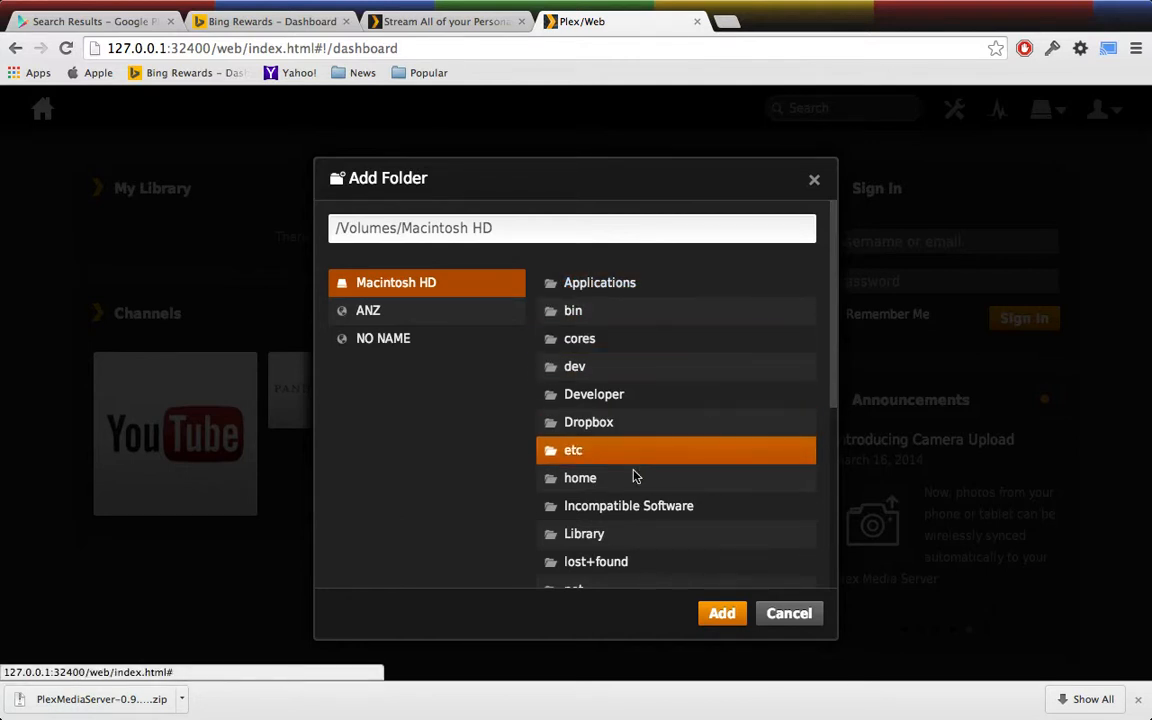
pyautogui.click(585, 536)
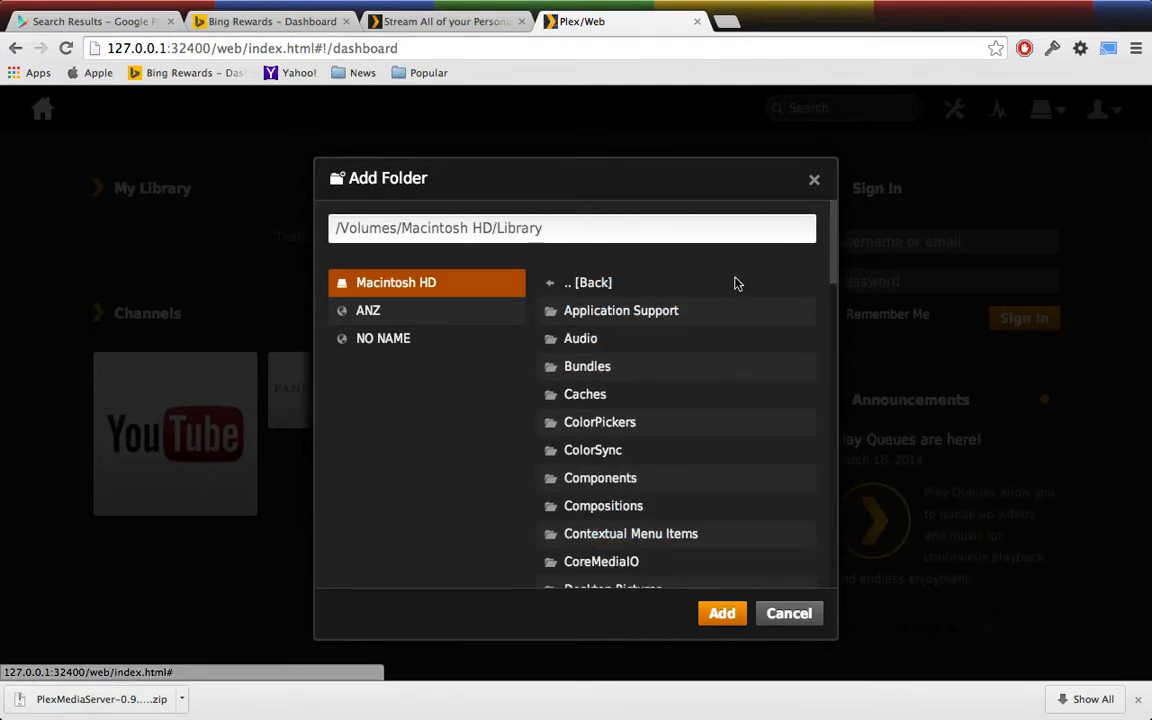
pyautogui.moveTo(830, 260); pyautogui.dragTo(828, 380)
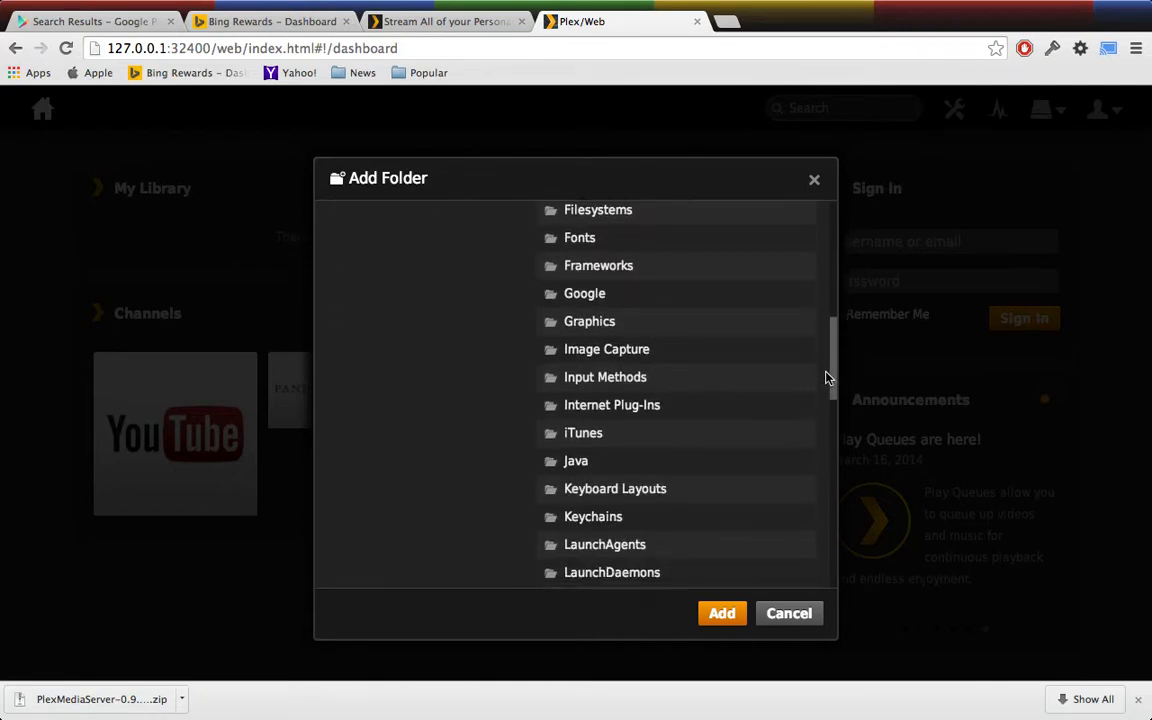
pyautogui.click(601, 434)
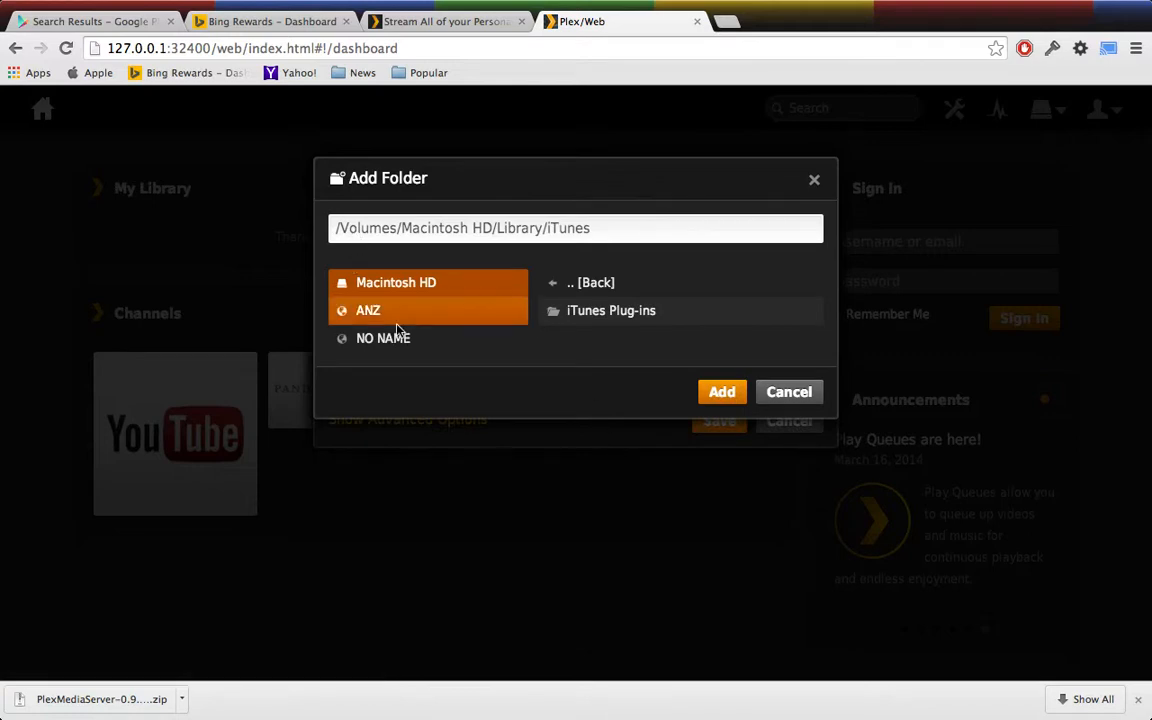
pyautogui.click(790, 399)
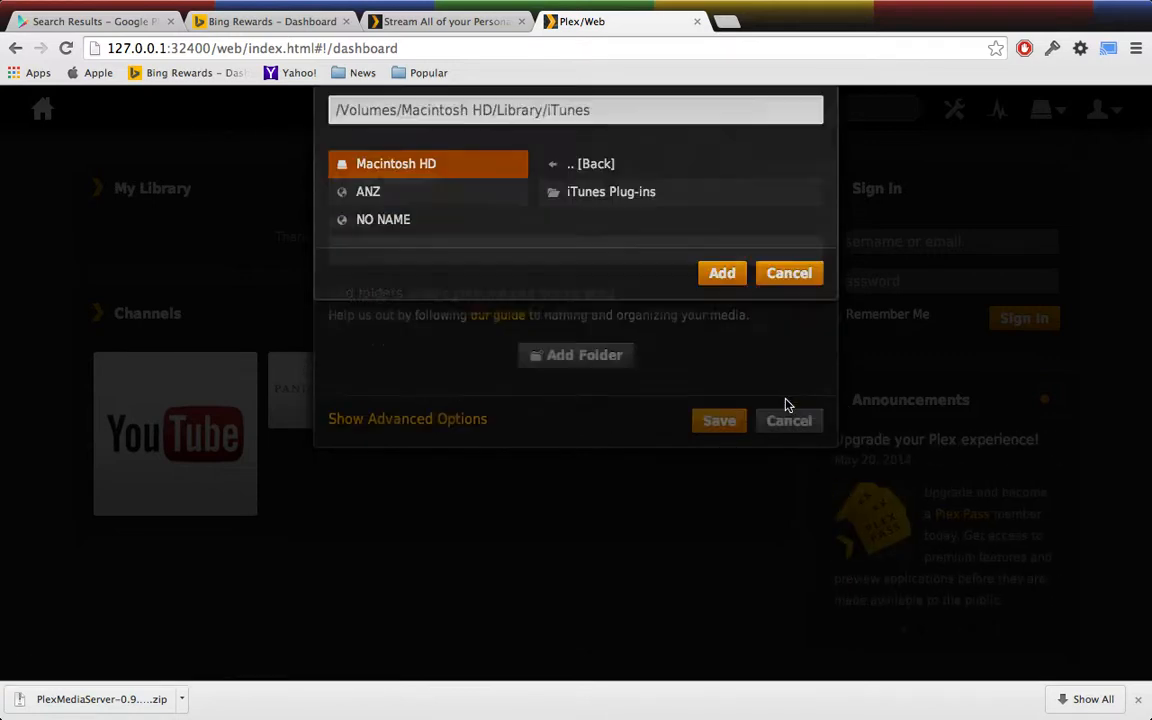
# Add the Youtube folder inside the user's Movies folder on Macintosh HD as the Movies section's source and save the section.
pyautogui.click(582, 362)
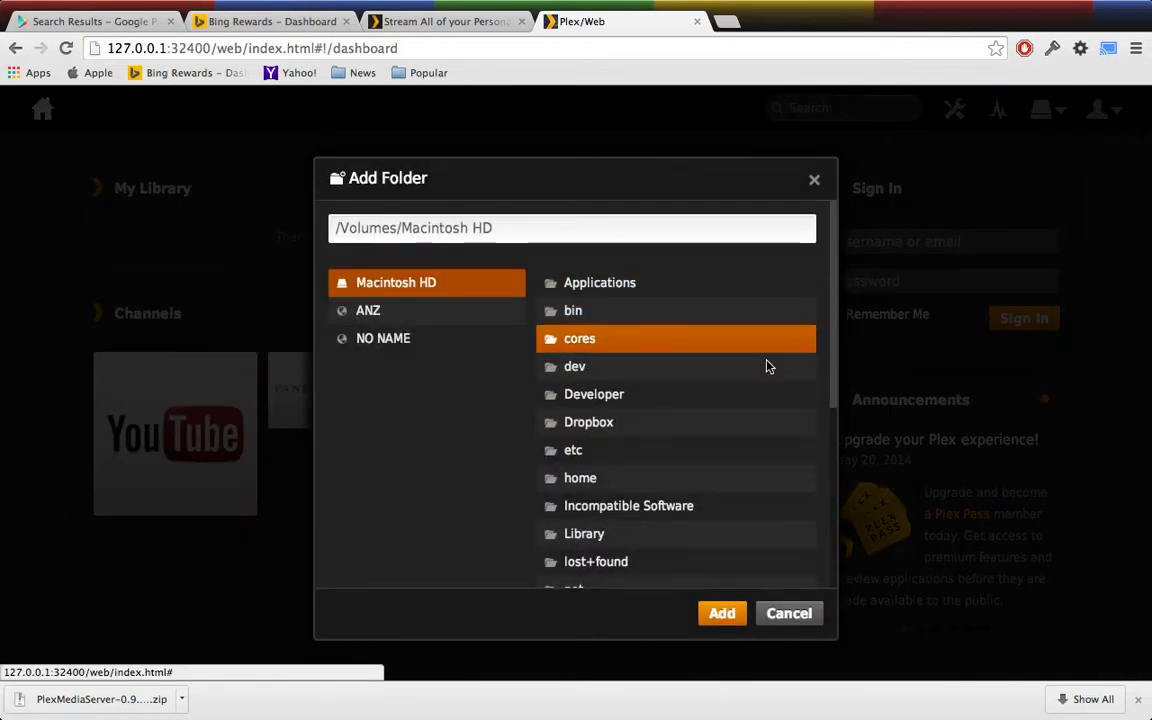
pyautogui.moveTo(832, 356); pyautogui.dragTo(830, 494)
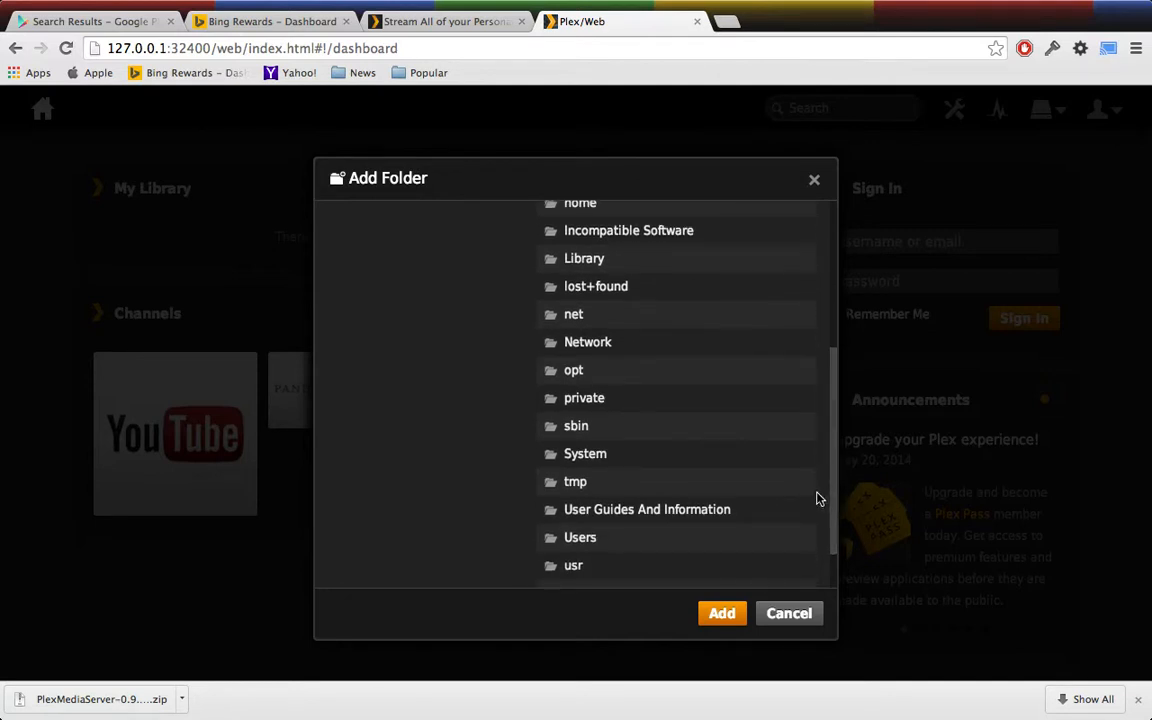
pyautogui.click(587, 537)
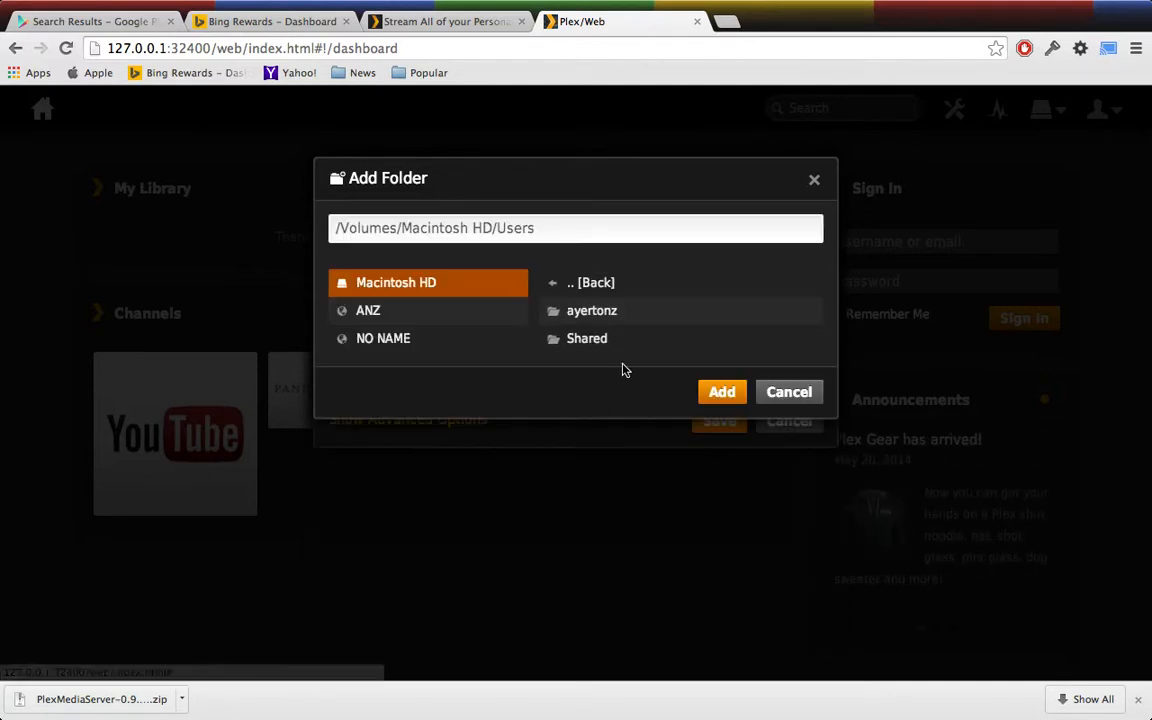
pyautogui.click(595, 312)
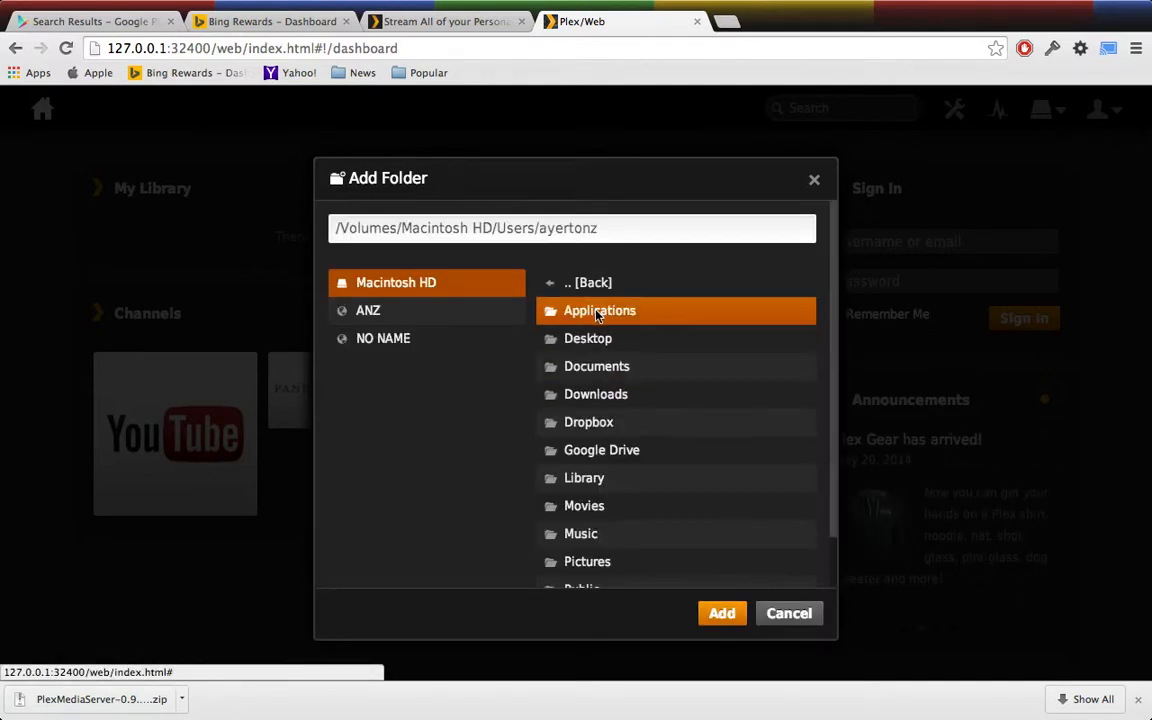
pyautogui.click(587, 508)
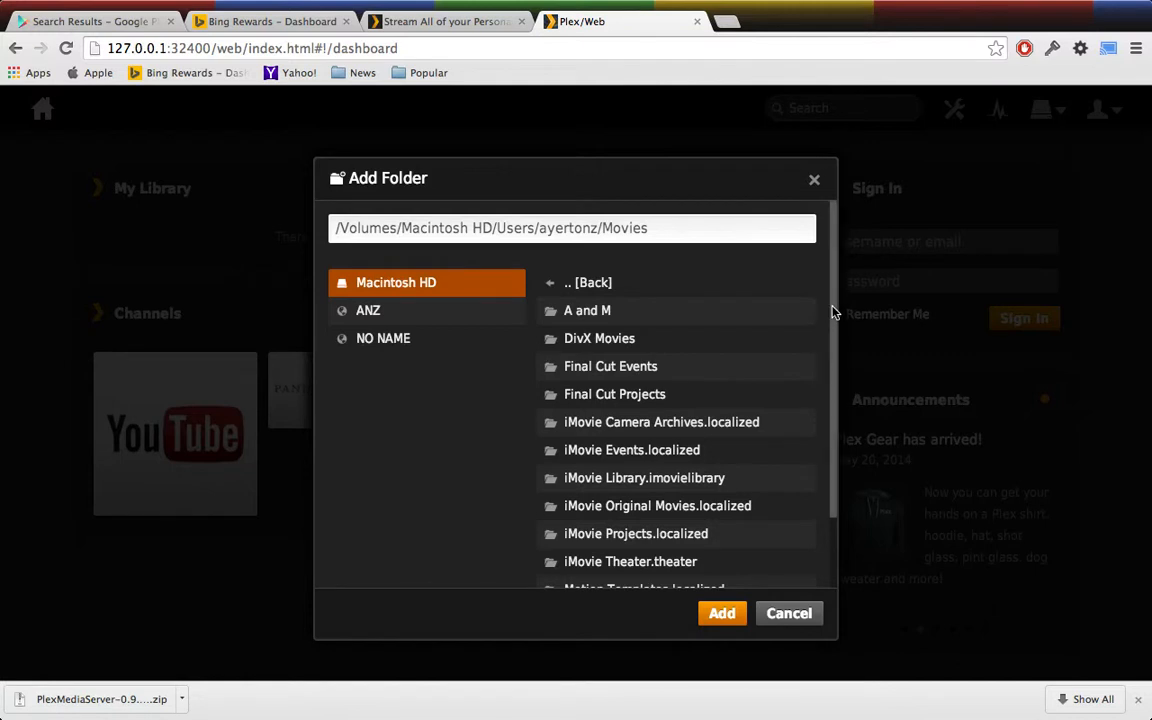
pyautogui.scroll(-4, 830, 320)
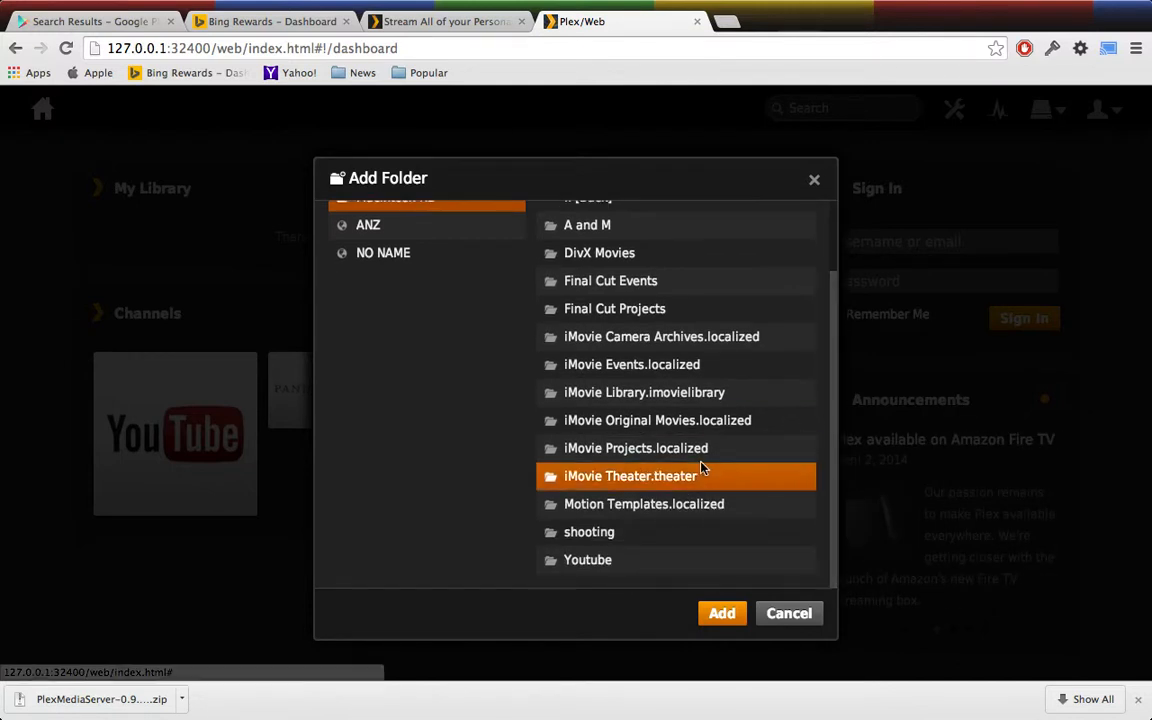
pyautogui.click(597, 562)
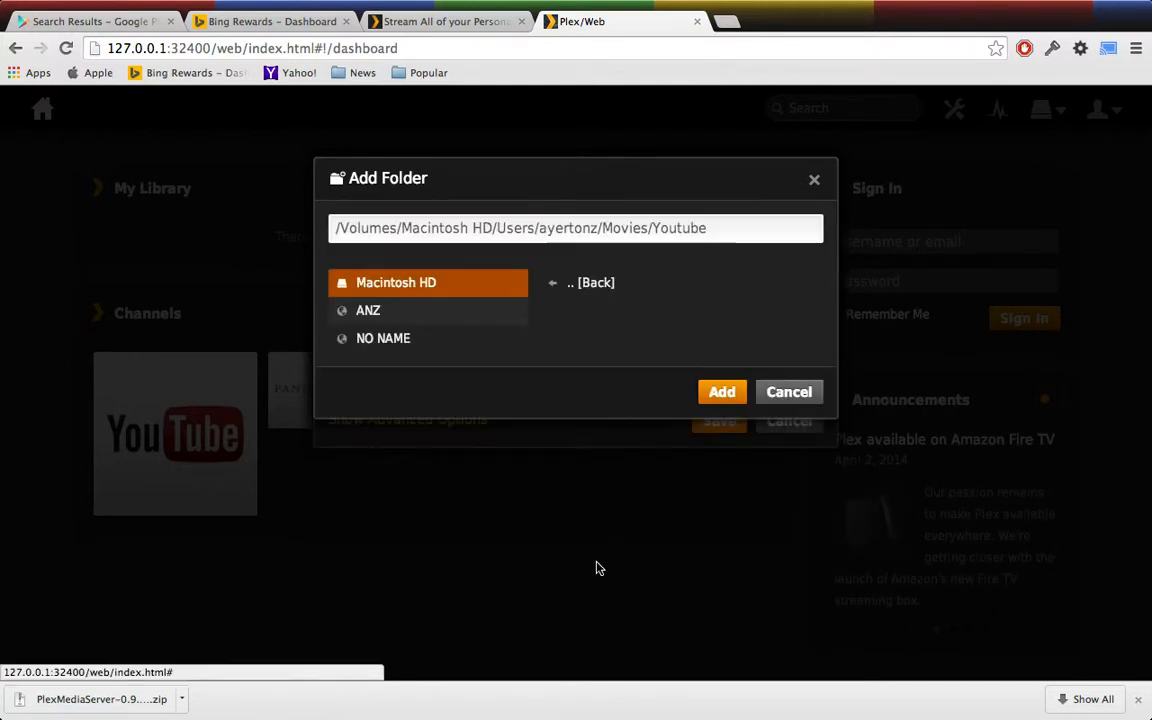
pyautogui.click(722, 392)
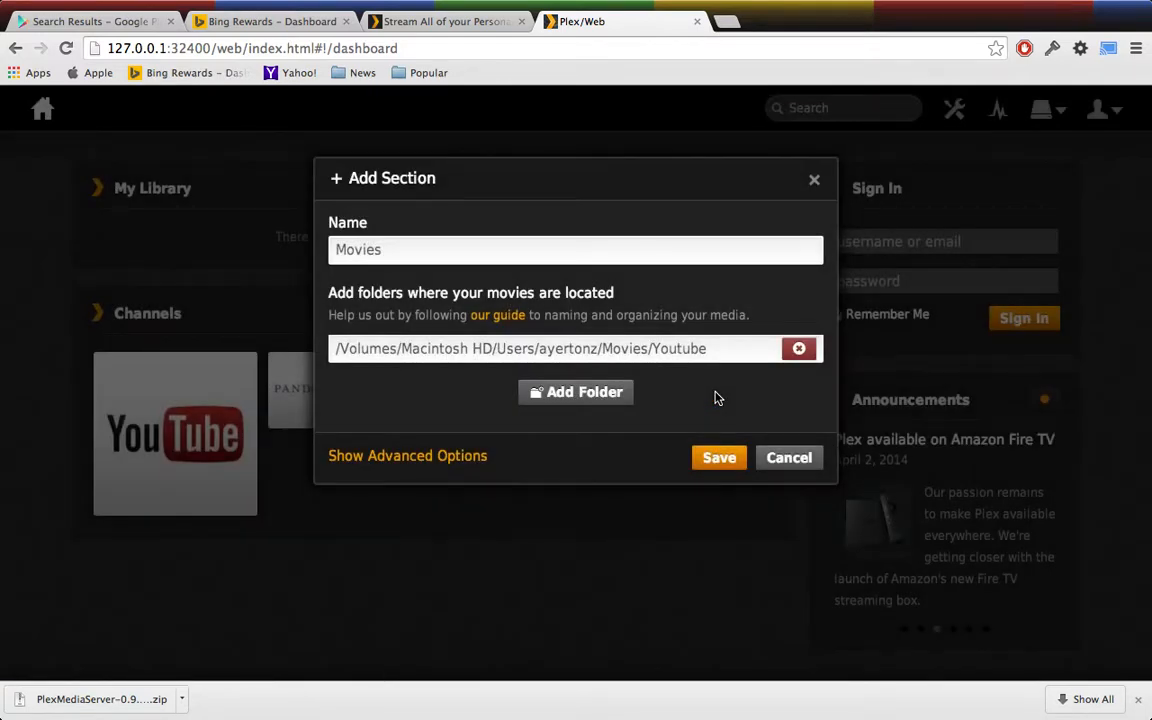
pyautogui.click(729, 460)
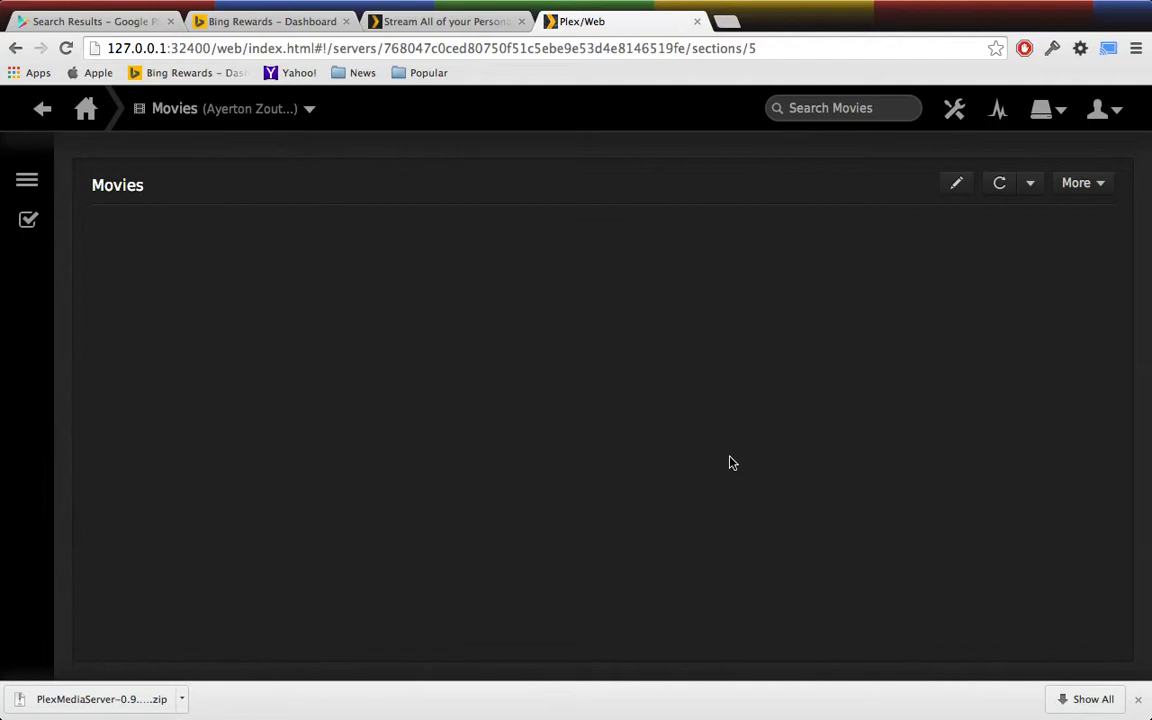
# Close the remote desktop session on the Mac desktop and launch the Plex application.
pyautogui.hotkey('ctrl', 'Left')
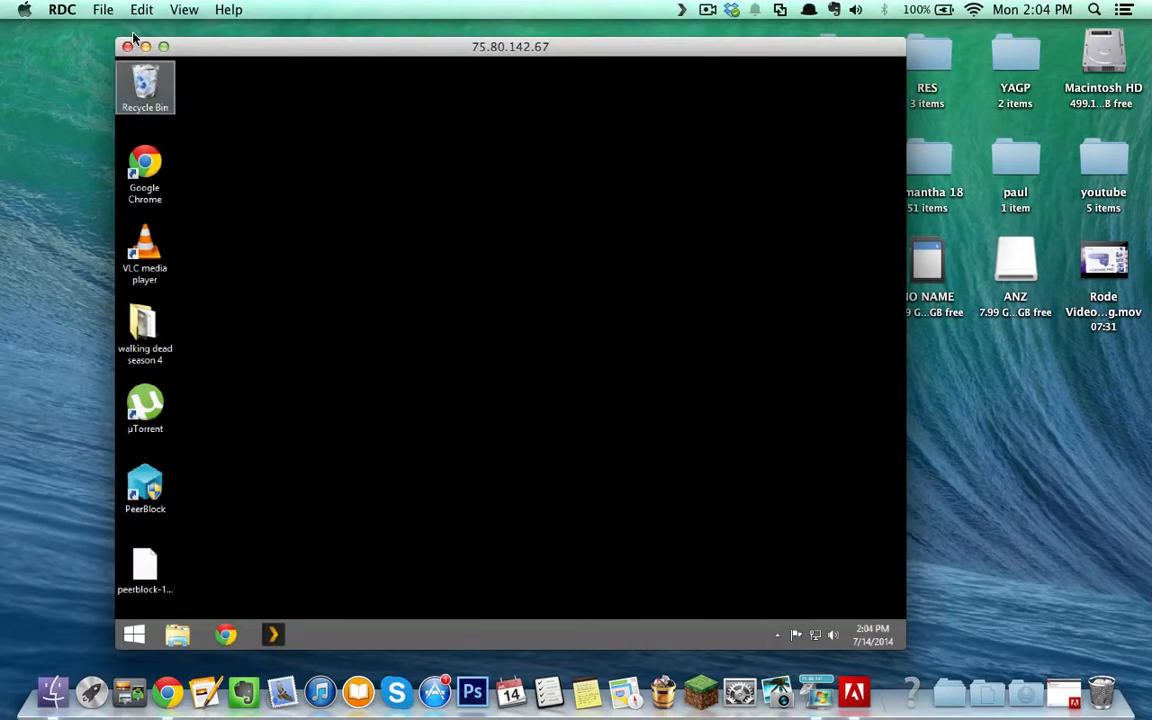
pyautogui.hotkey('ctrl', 'Right')
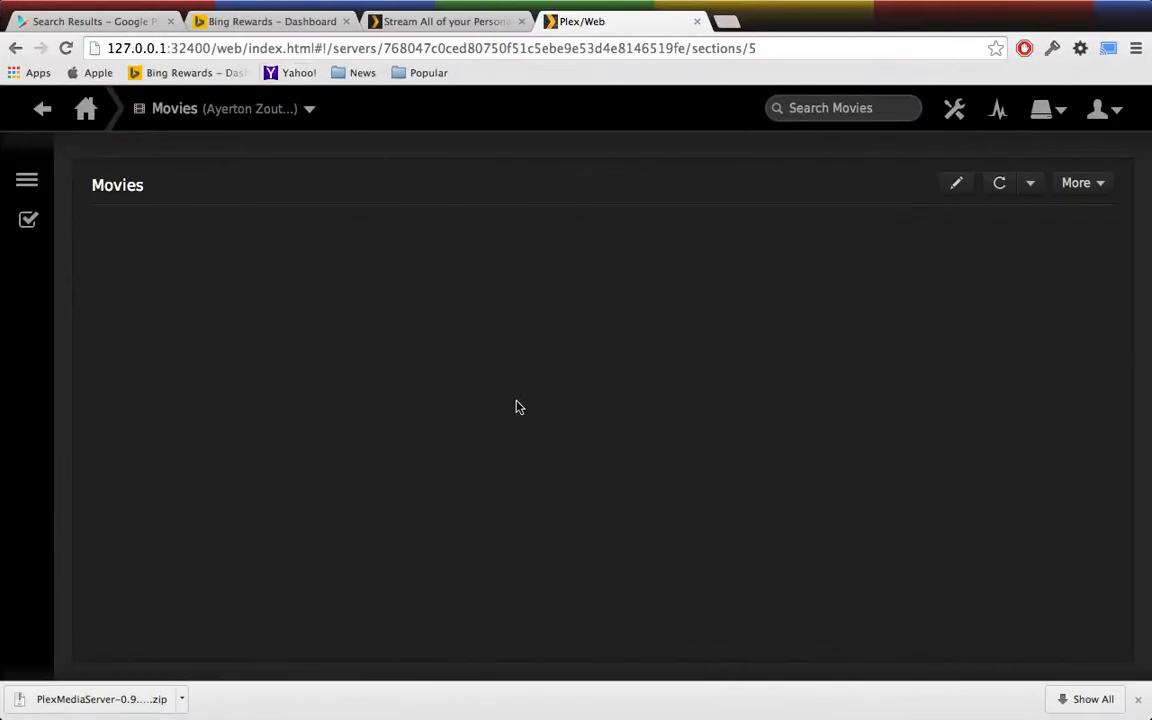
pyautogui.hotkey('ctrl', 'Left')
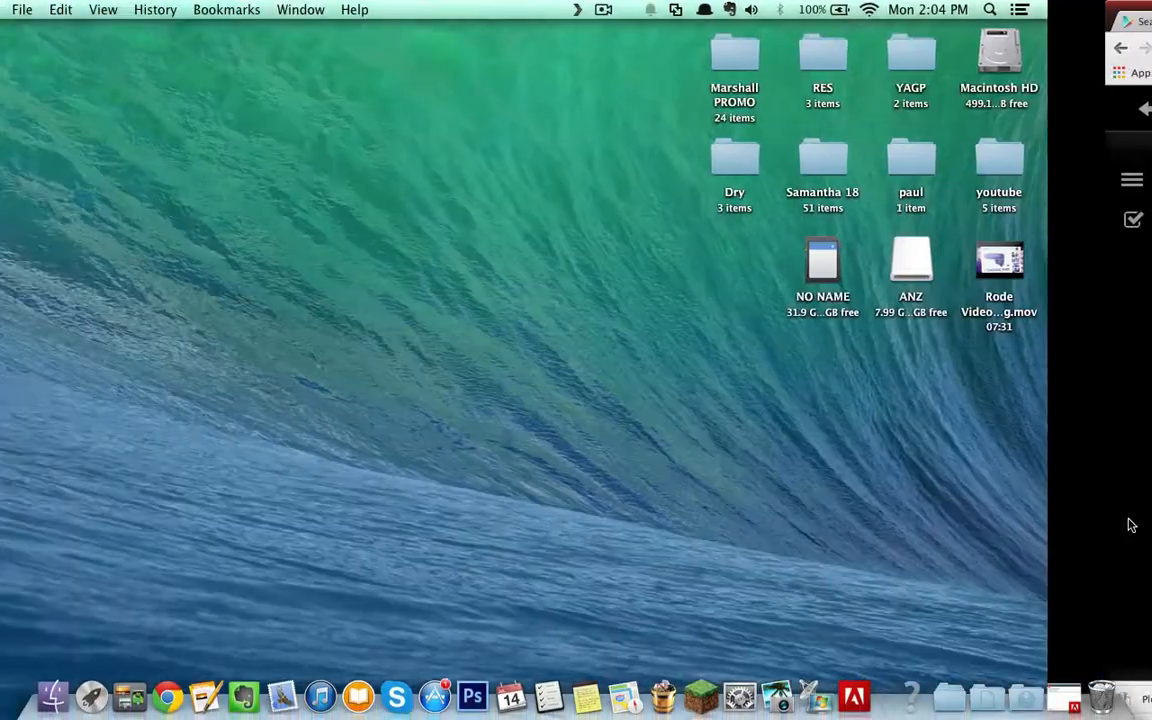
pyautogui.press('F4')
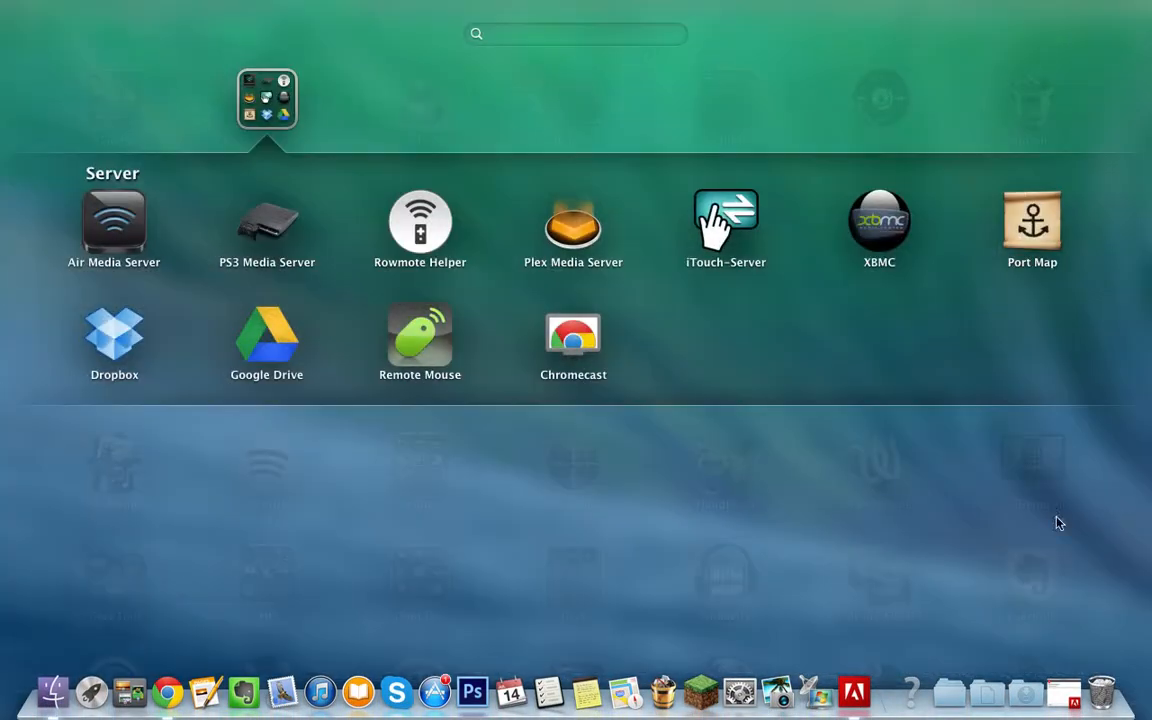
pyautogui.click(495, 512)
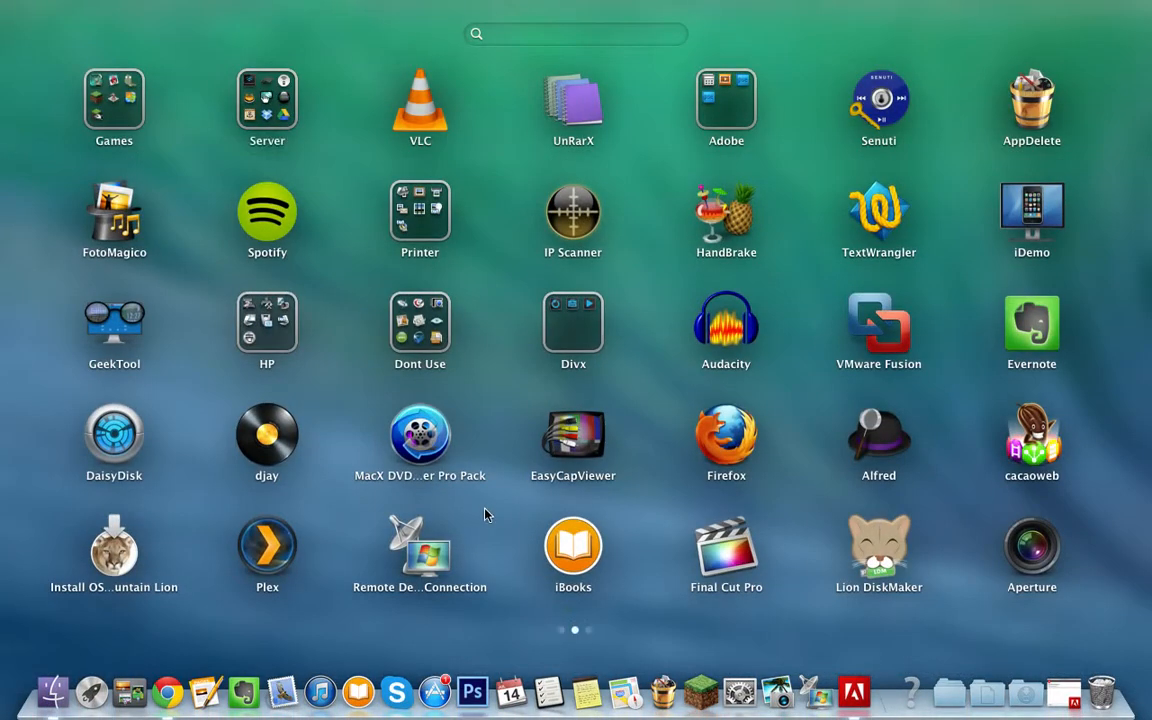
pyautogui.click(267, 550)
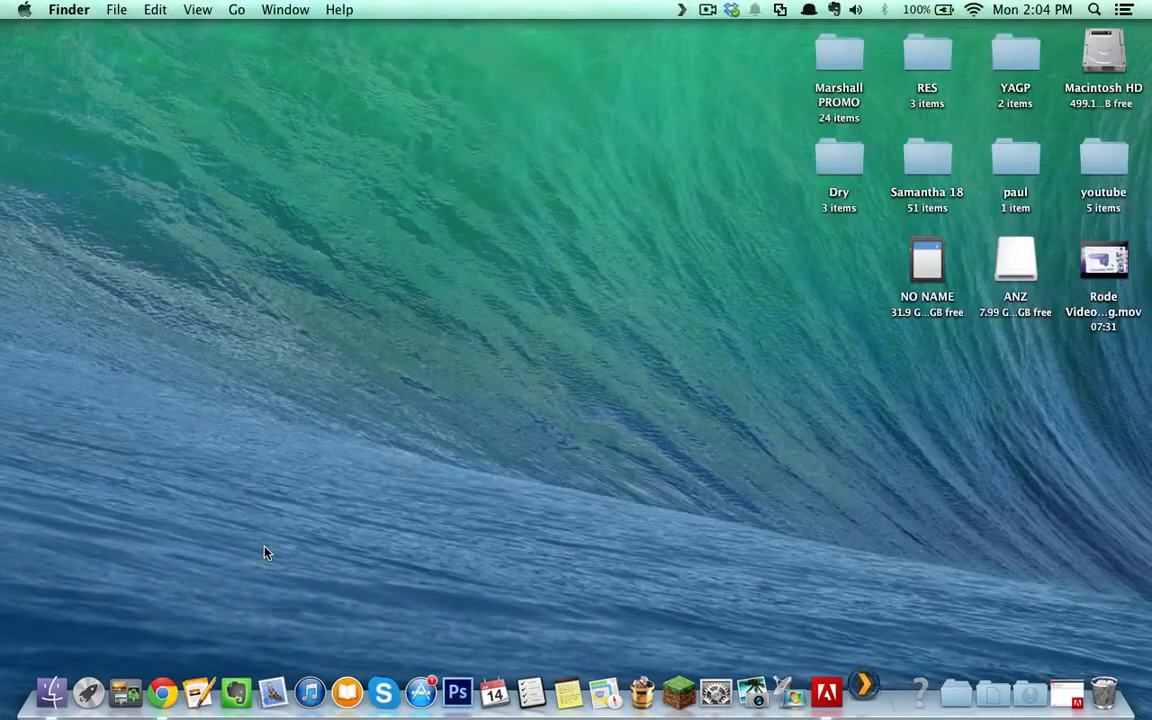